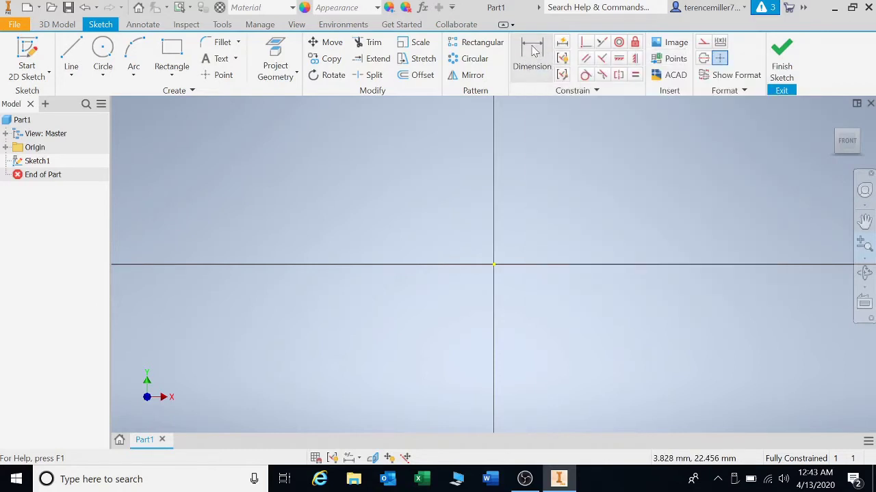
# Sketch two separate circles in the upper-left quadrant, one about 10 mm in diameter and a smaller one level with it toward the vertical axis.
pyautogui.press('F3')
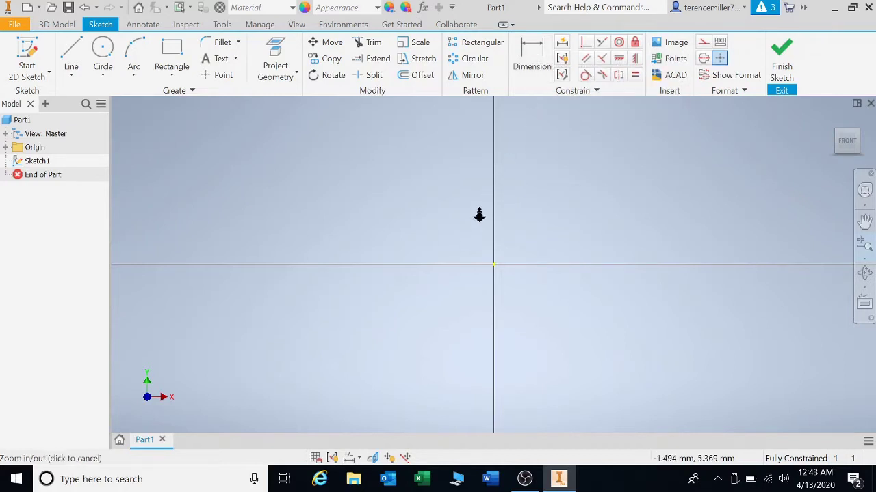
pyautogui.press('Escape')
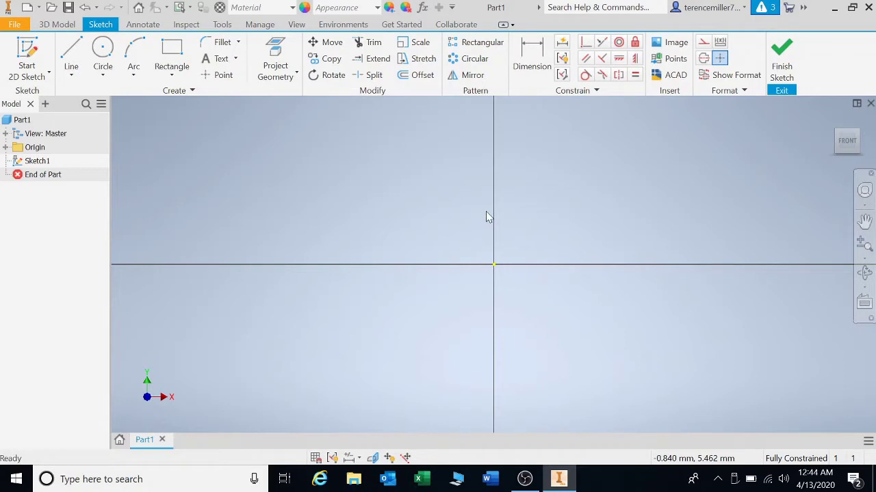
pyautogui.click(107, 55)
pyautogui.click(160, 144)
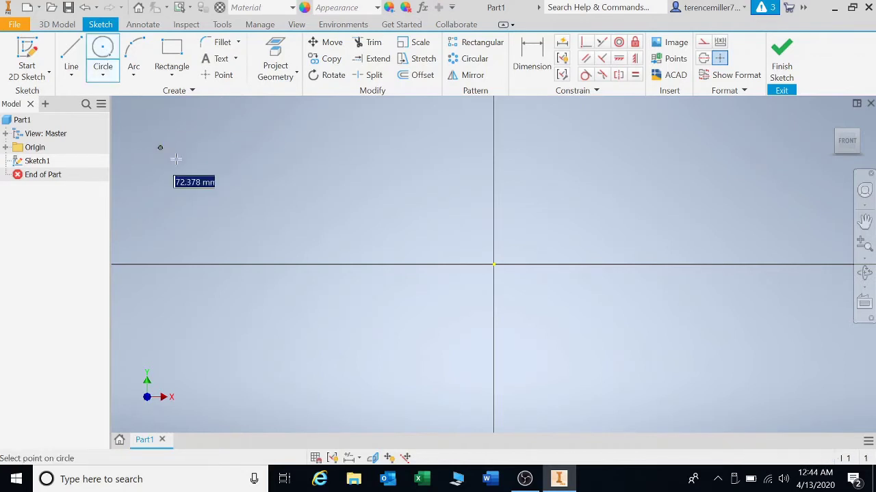
pyautogui.click(195, 175)
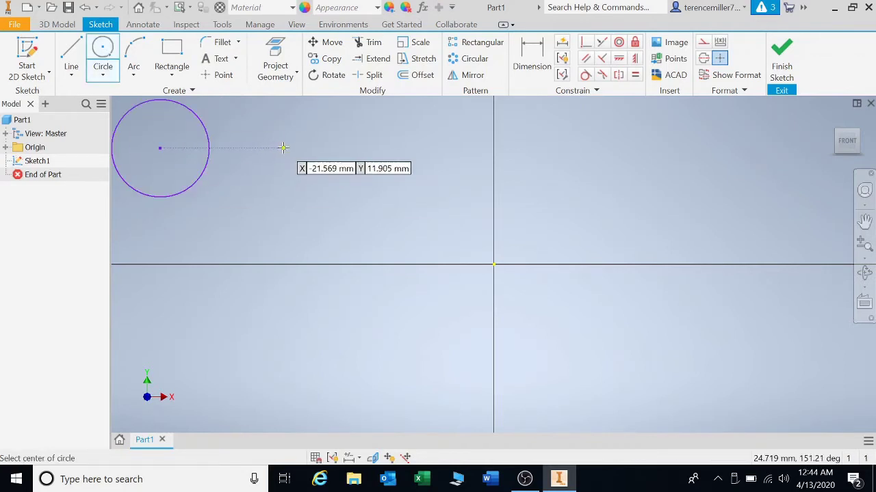
pyautogui.click(284, 148)
pyautogui.click(288, 181)
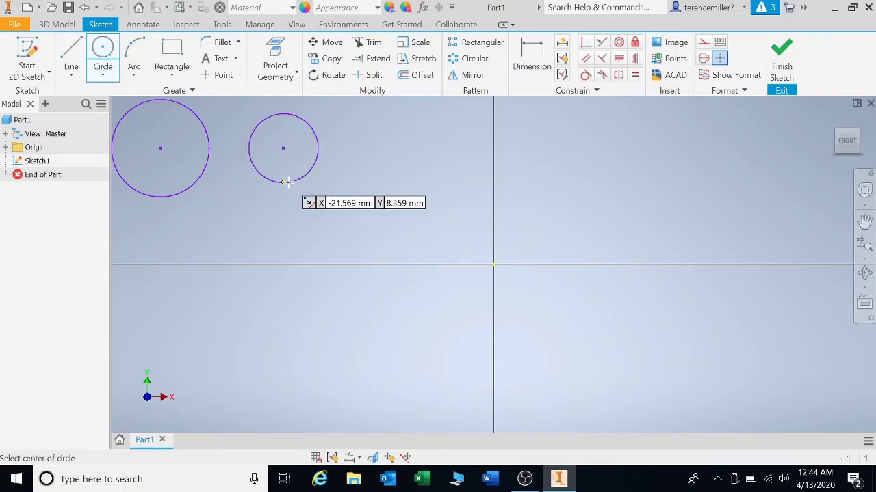
# Dimension the larger circle's diameter at 10 mm.
pyautogui.click(527, 58)
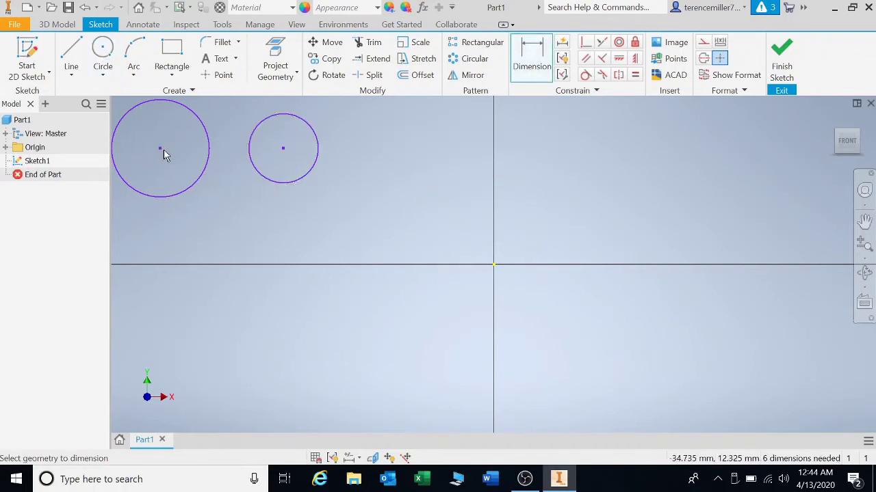
pyautogui.click(199, 182)
pyautogui.click(220, 219)
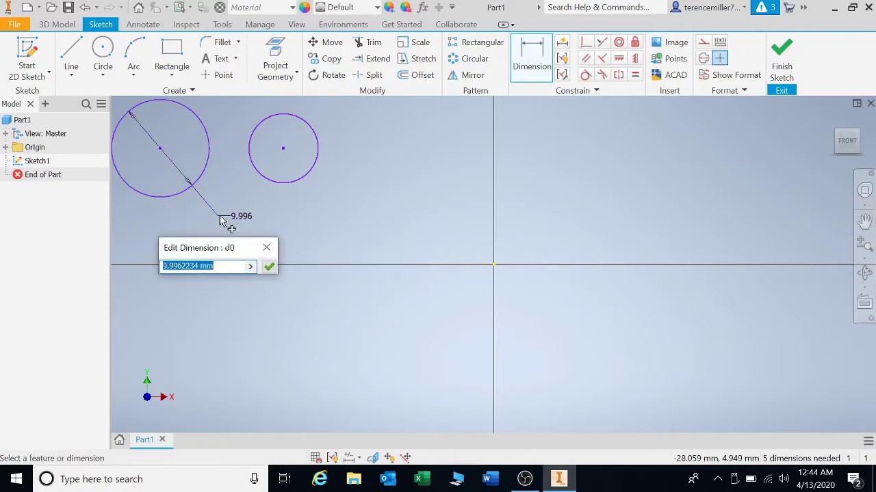
pyautogui.write('10')
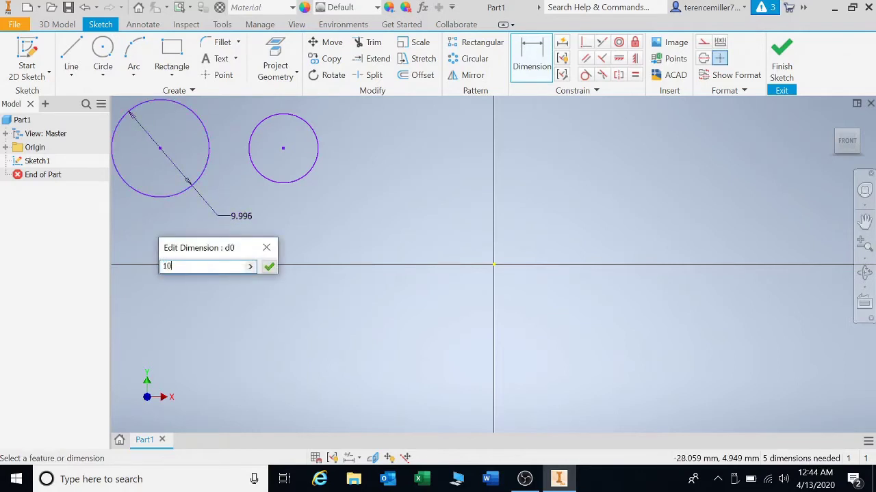
pyautogui.press('Return')
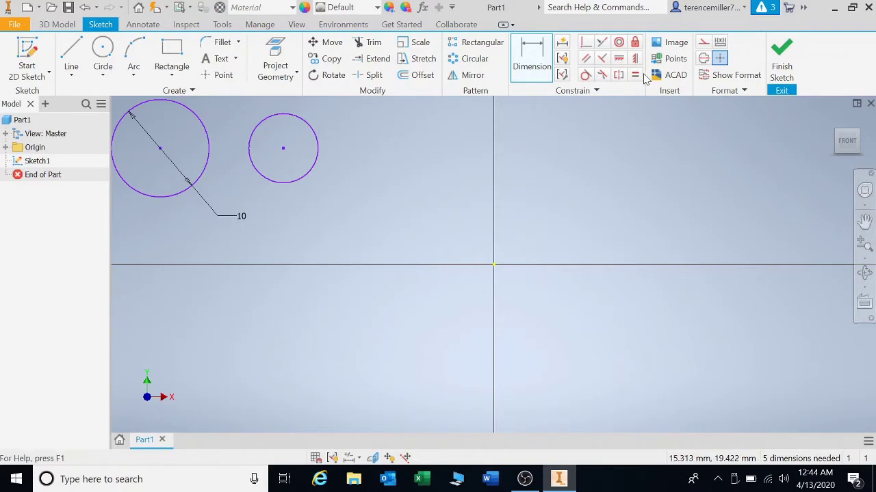
# Try the concentric constraint between the 10 mm circle and the smaller circle twice, undoing it each time.
pyautogui.click(618, 43)
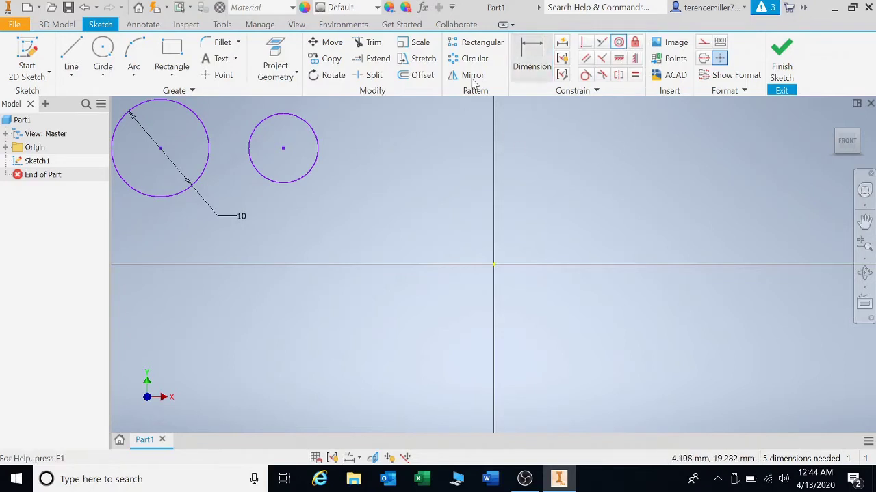
pyautogui.click(183, 113)
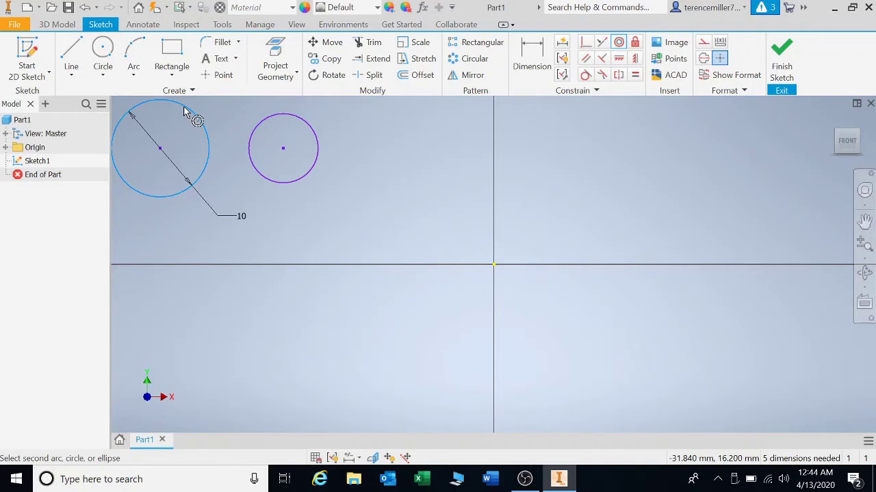
pyautogui.click(286, 119)
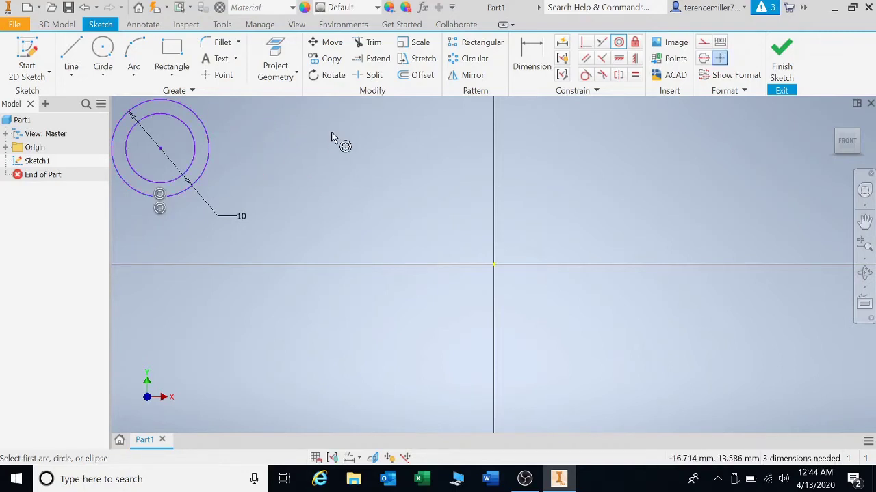
pyautogui.click(85, 8)
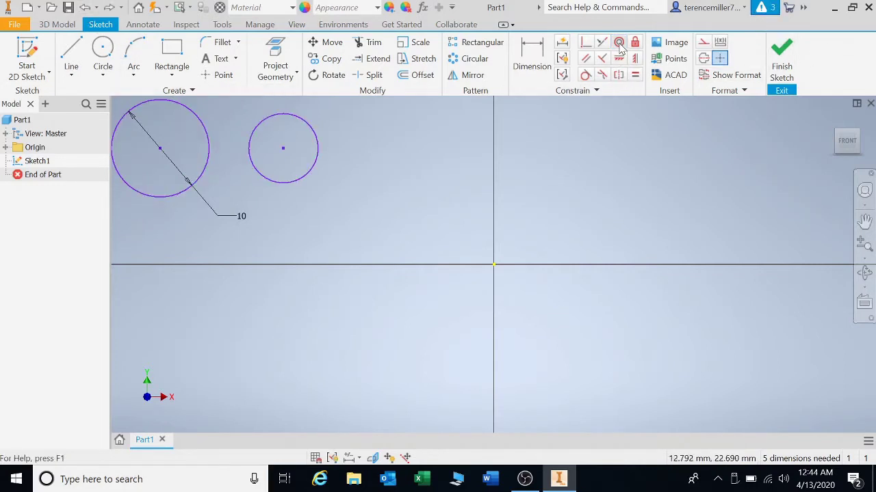
pyautogui.press('Return')
pyautogui.click(196, 123)
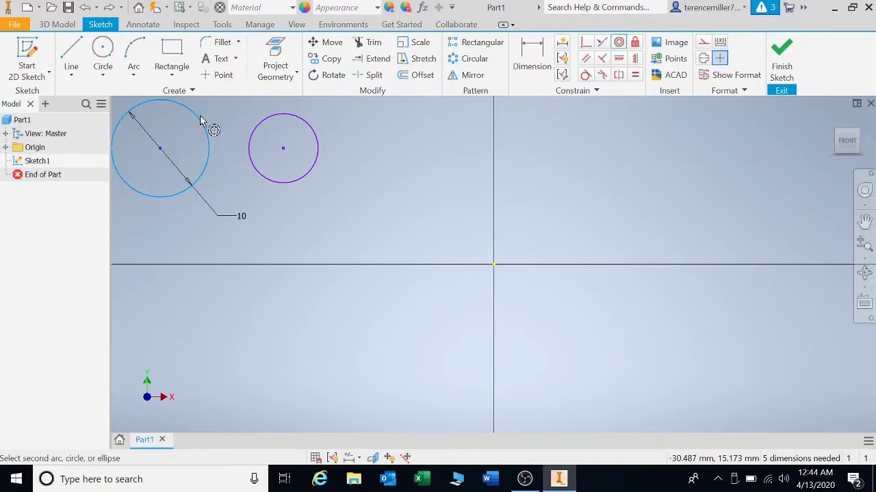
pyautogui.click(273, 117)
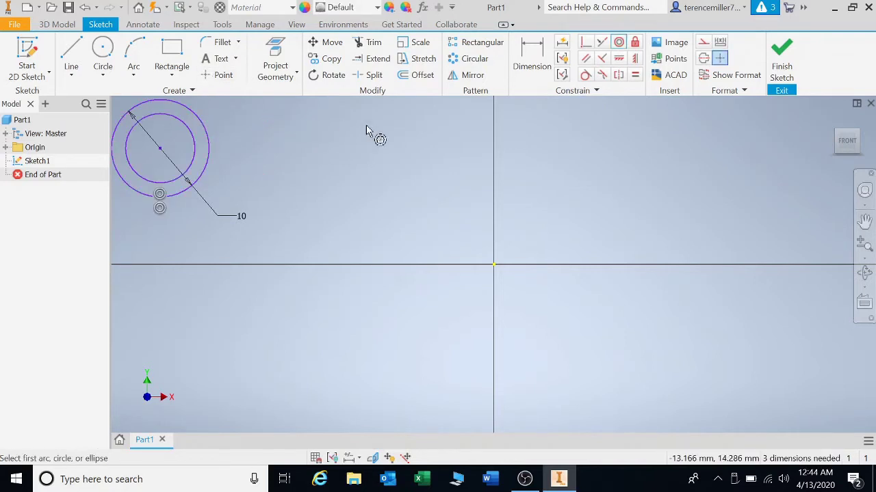
pyautogui.click(84, 6)
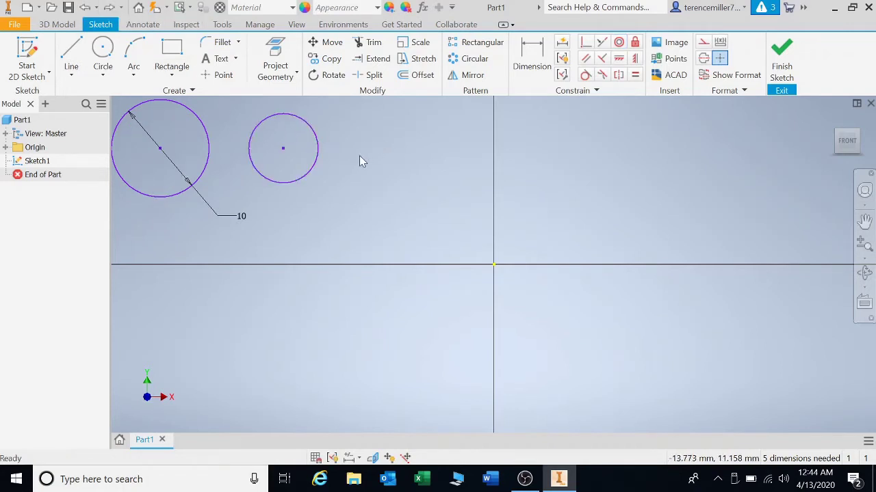
# Sketch a single horizontal line below the circles, just under the horizontal axis.
pyautogui.click(72, 54)
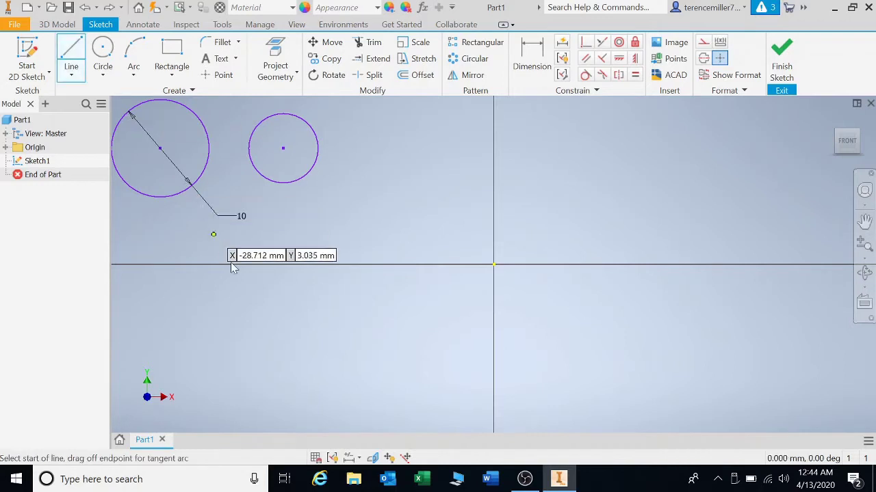
pyautogui.click(230, 302)
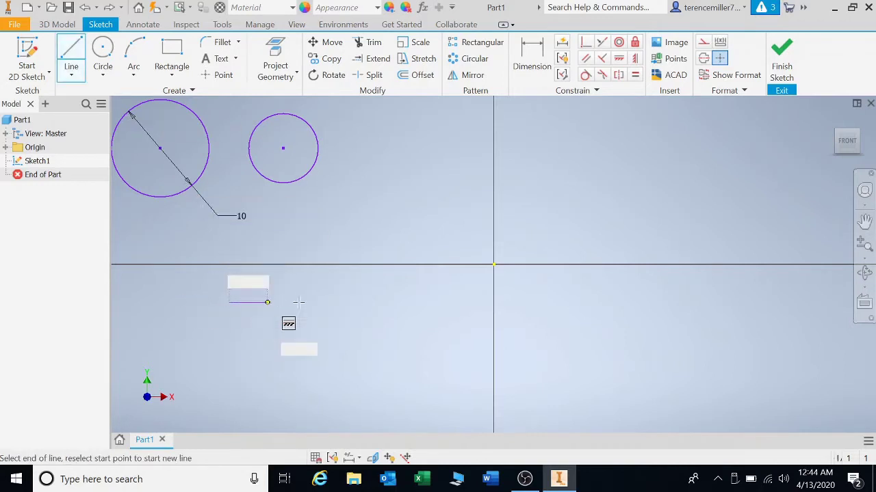
pyautogui.click(346, 302)
pyautogui.press('Escape')
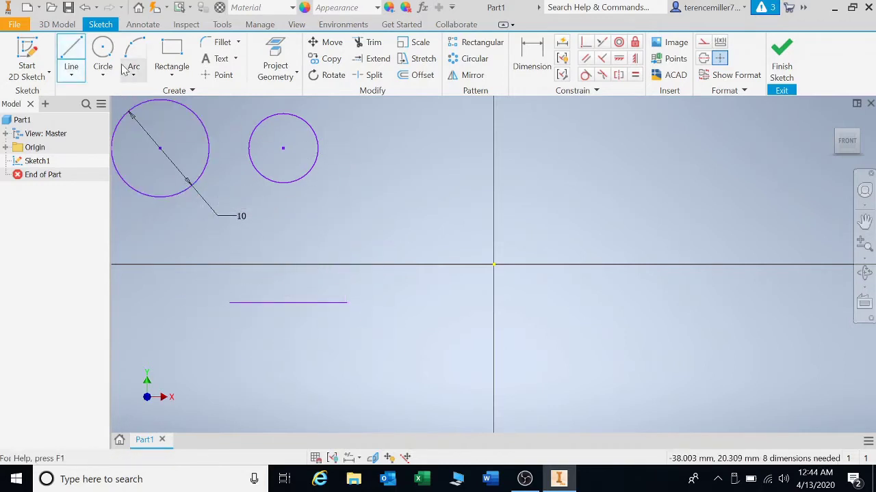
# Sketch a two-point rectangle across the horizontal axis, between the line's right end and the origin.
pyautogui.click(172, 55)
pyautogui.click(394, 242)
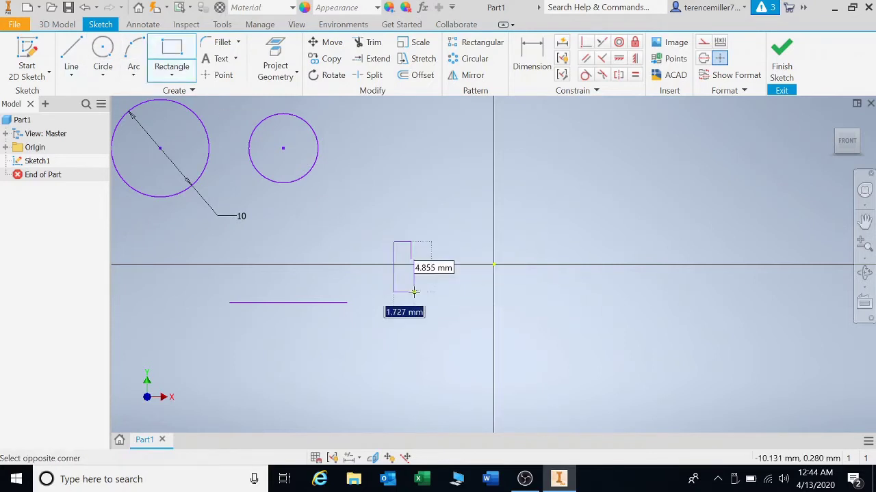
pyautogui.click(447, 309)
pyautogui.press('Escape')
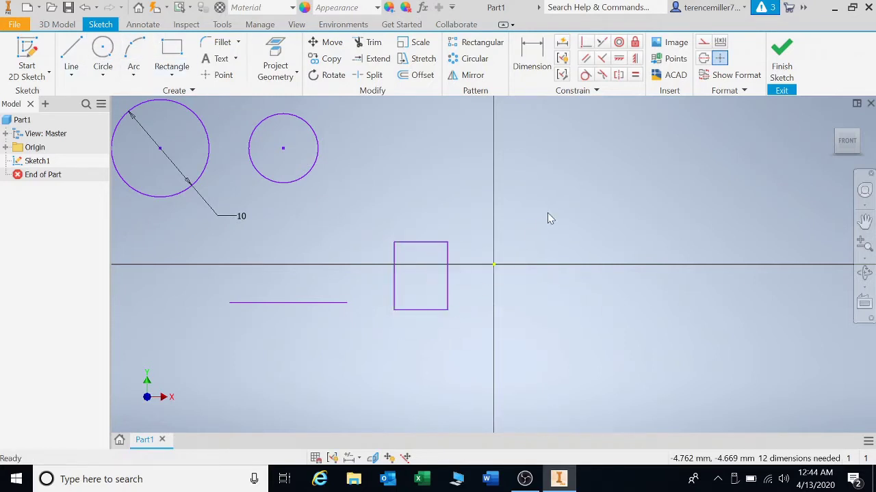
# Try coincident constraints between the two circle centres and between the line's right endpoint and the rectangle's lower-left corner, and undo both.
pyautogui.click(585, 43)
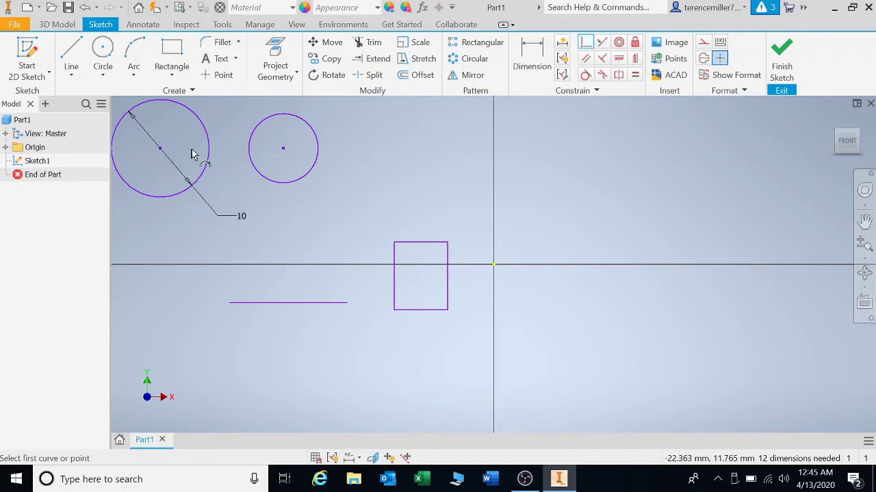
pyautogui.click(285, 149)
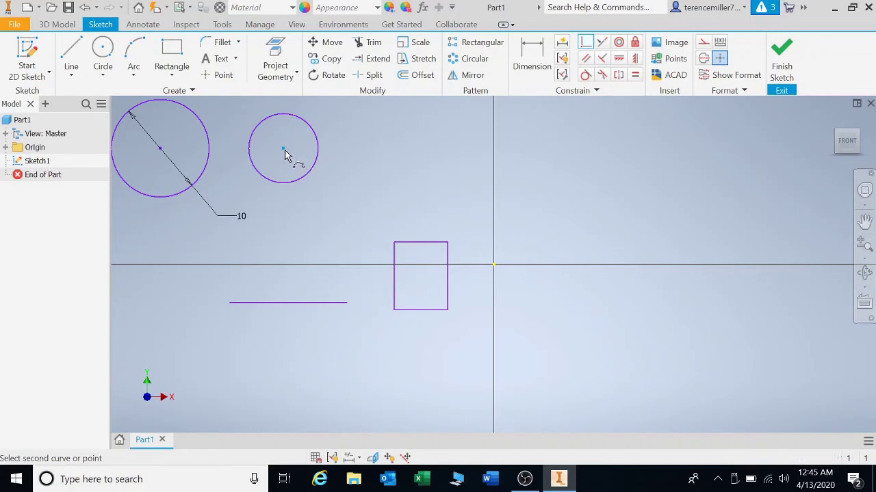
pyautogui.click(162, 152)
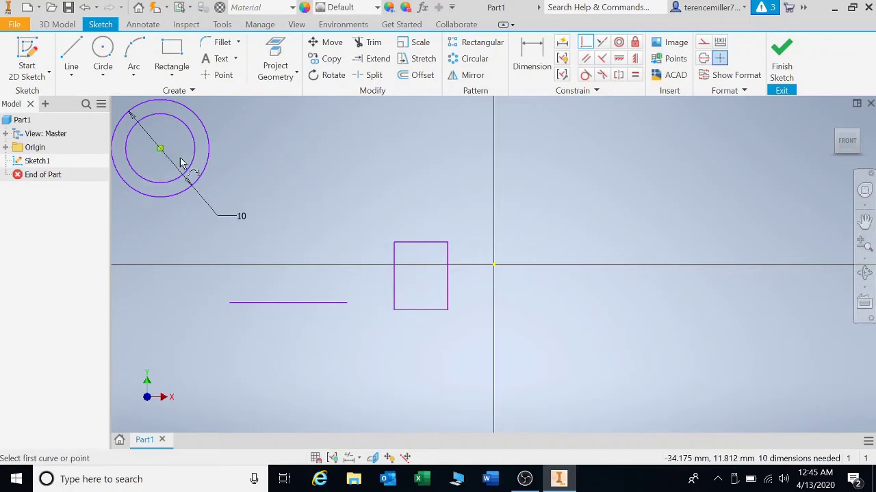
pyautogui.click(347, 303)
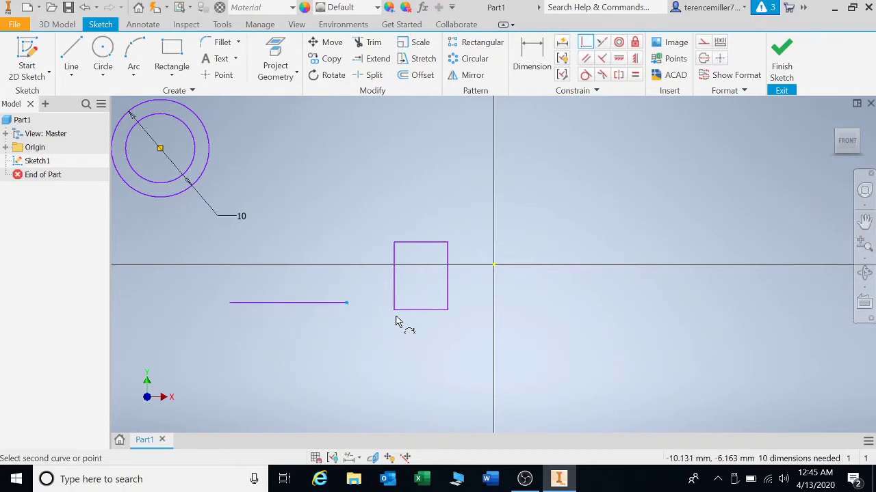
pyautogui.click(396, 313)
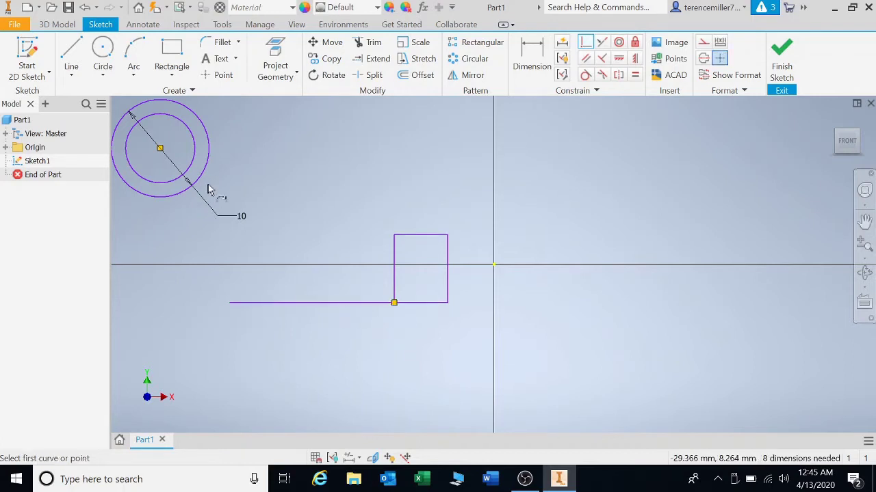
pyautogui.click(84, 7)
pyautogui.click(84, 7)
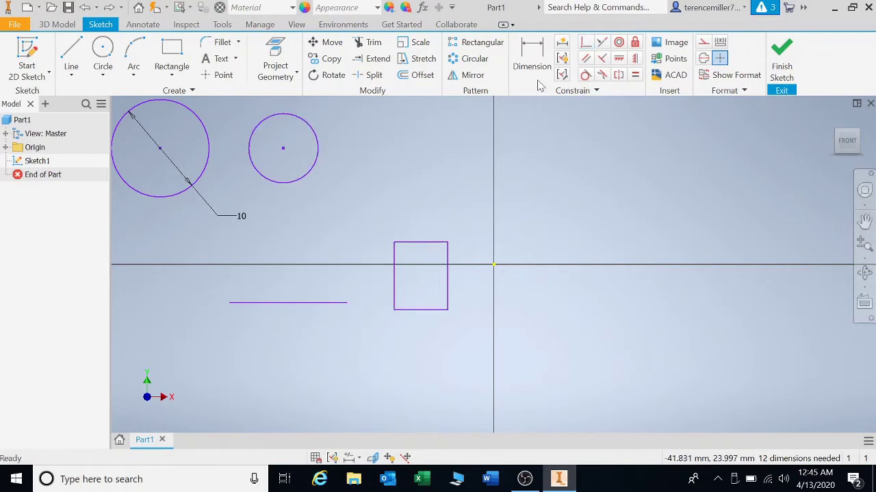
# Repeat the coincident constraints on the circle centres and on the line's right end with the rectangle corner, and undo them again.
pyautogui.click(585, 42)
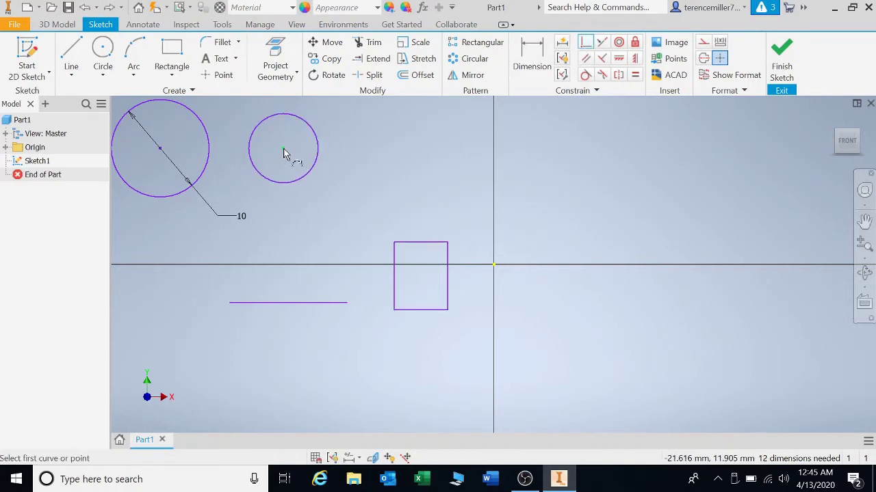
pyautogui.click(283, 151)
pyautogui.click(162, 151)
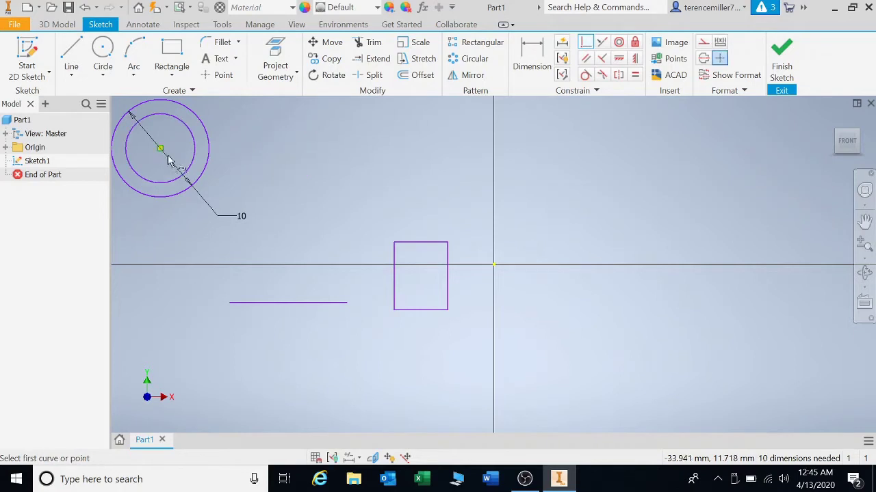
pyautogui.click(346, 303)
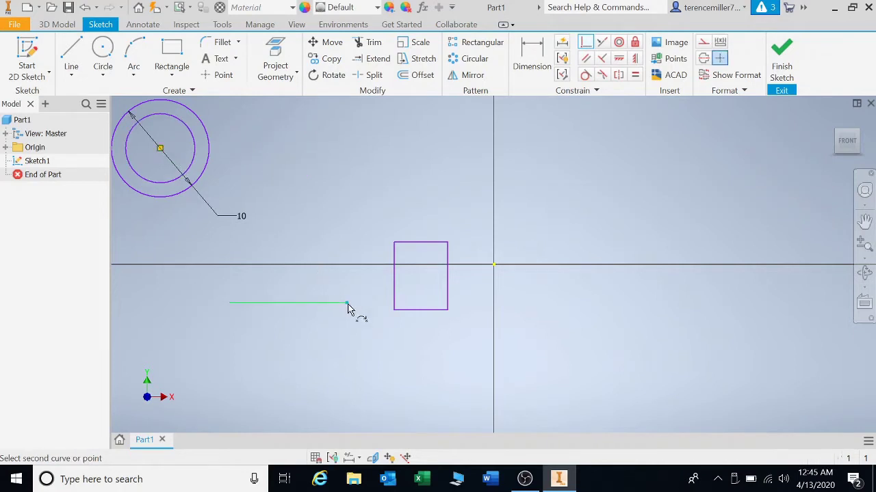
pyautogui.click(395, 312)
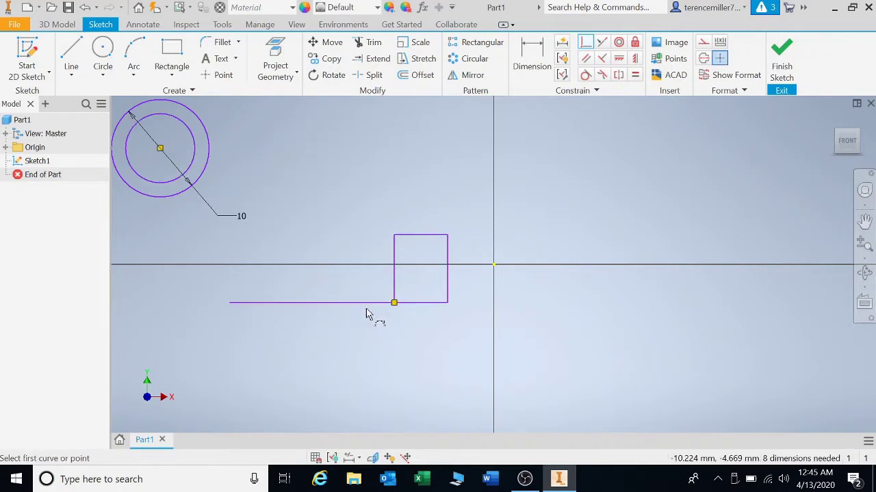
pyautogui.click(86, 8)
pyautogui.click(86, 8)
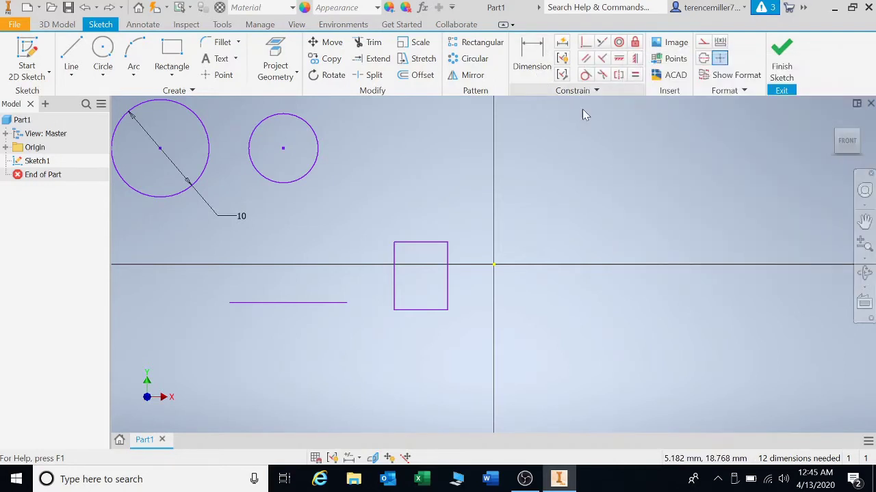
# Apply an equal constraint to make the smaller circle the same size as the 10 mm circle.
pyautogui.click(636, 76)
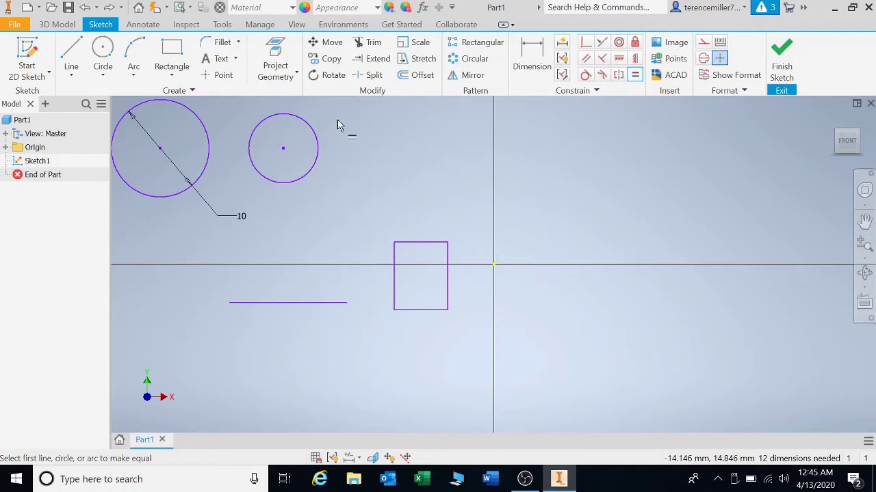
pyautogui.click(310, 127)
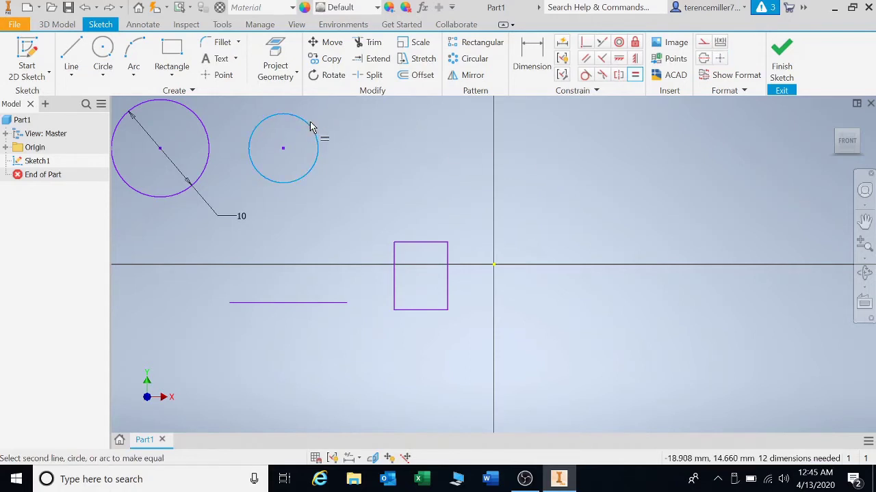
pyautogui.click(203, 123)
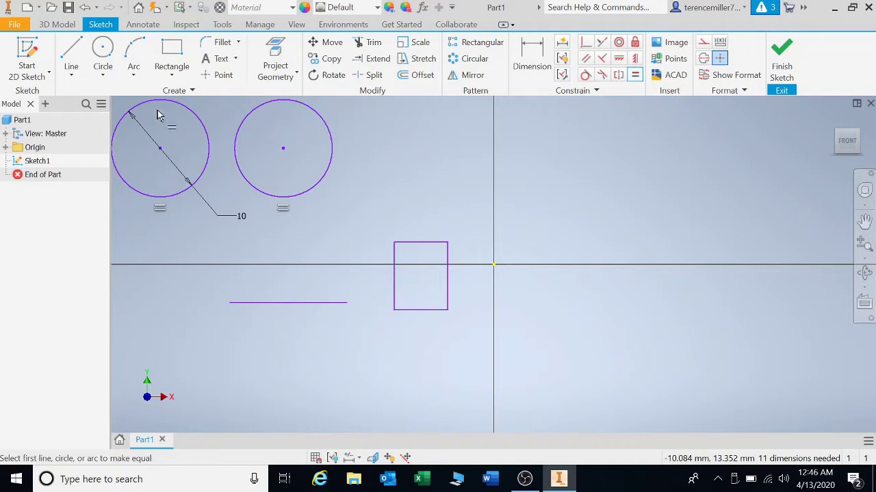
# Sketch five circles of varying sizes above the horizontal axis, spaced out to the right of the two existing equal circles.
pyautogui.click(103, 51)
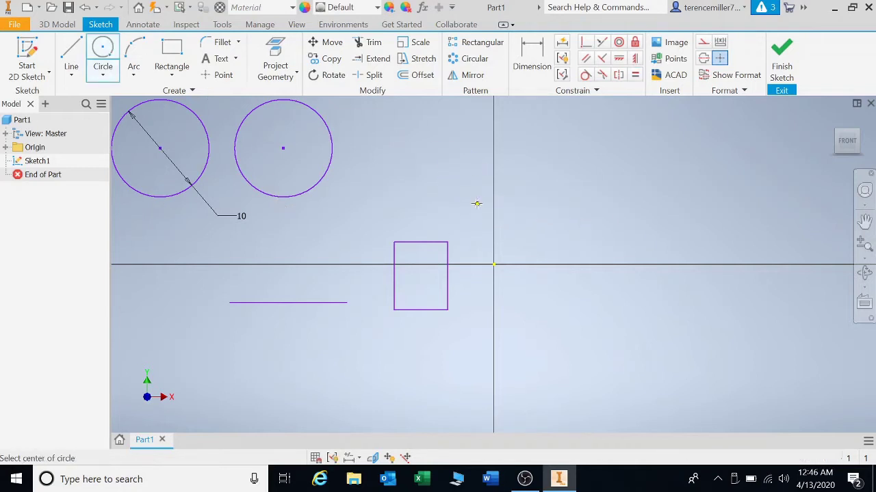
pyautogui.click(447, 182)
pyautogui.click(477, 203)
pyautogui.click(530, 218)
pyautogui.click(563, 233)
pyautogui.click(619, 219)
pyautogui.click(628, 204)
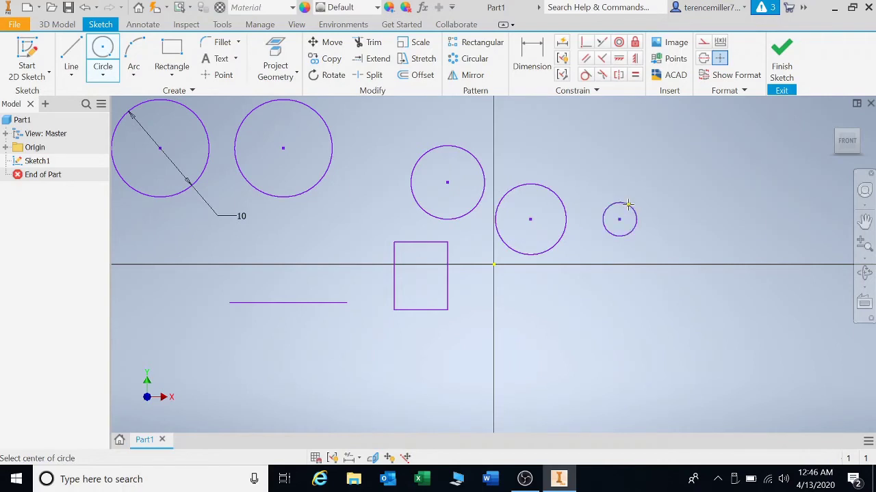
pyautogui.click(668, 183)
pyautogui.click(686, 200)
pyautogui.click(721, 205)
pyautogui.click(721, 241)
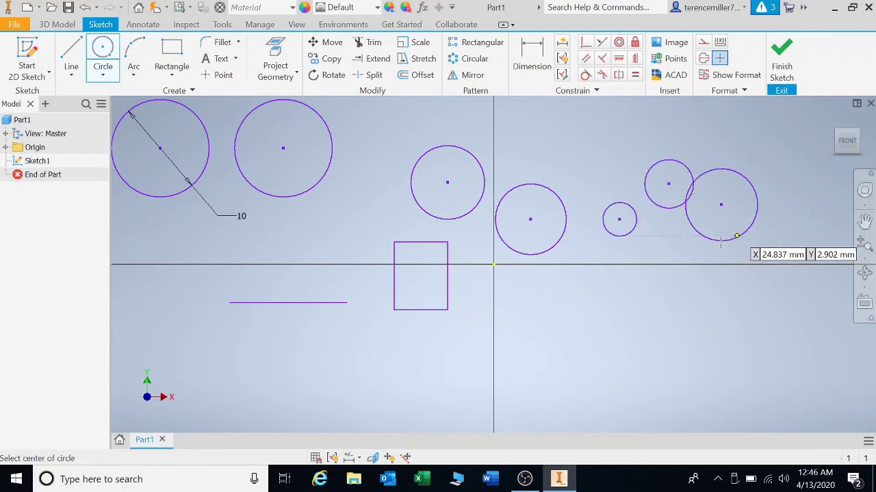
# Apply equal constraints from circle to neighbouring circle, starting at the rightmost one, so all five new circles share one size.
pyautogui.click(634, 74)
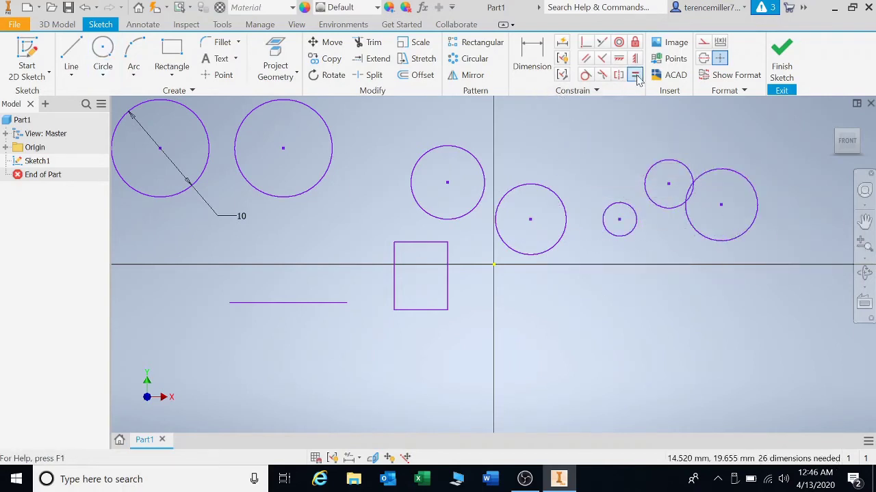
pyautogui.click(726, 172)
pyautogui.click(682, 168)
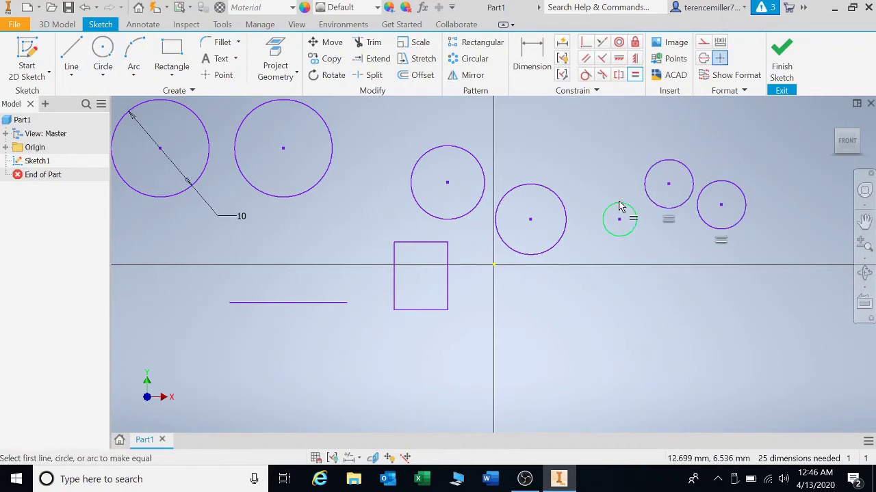
pyautogui.click(658, 172)
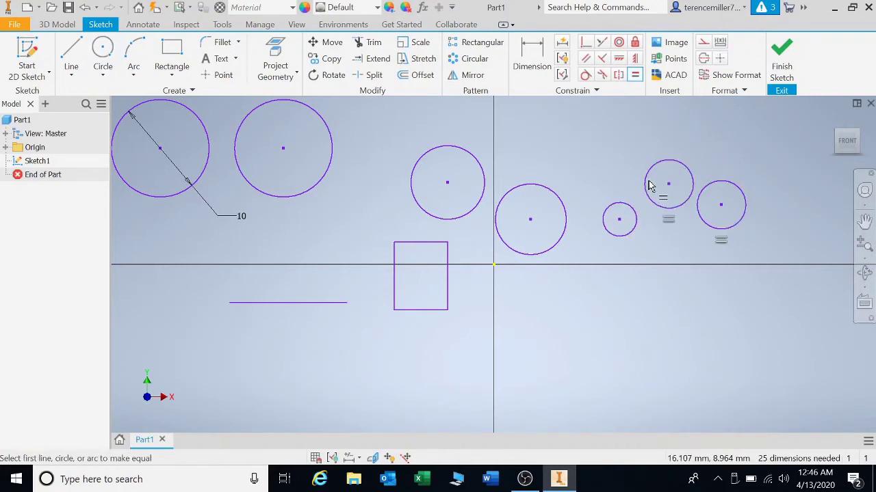
pyautogui.click(658, 168)
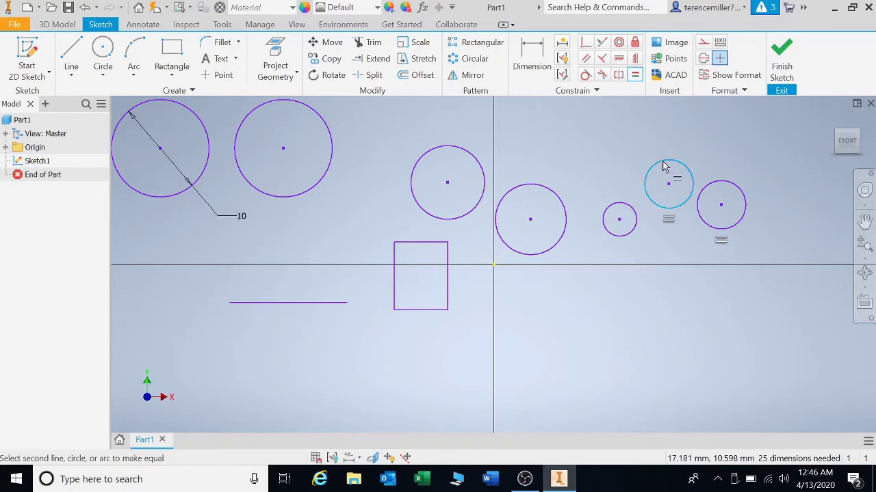
pyautogui.click(623, 208)
pyautogui.click(620, 205)
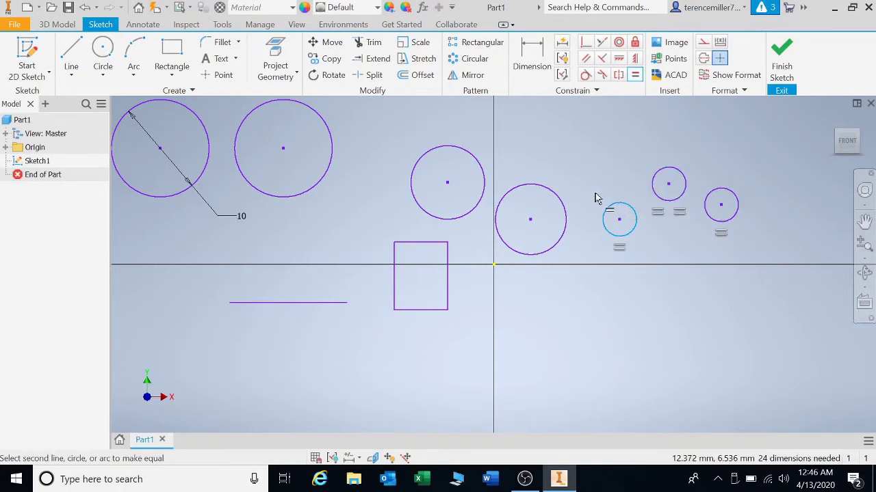
pyautogui.click(544, 192)
pyautogui.click(541, 192)
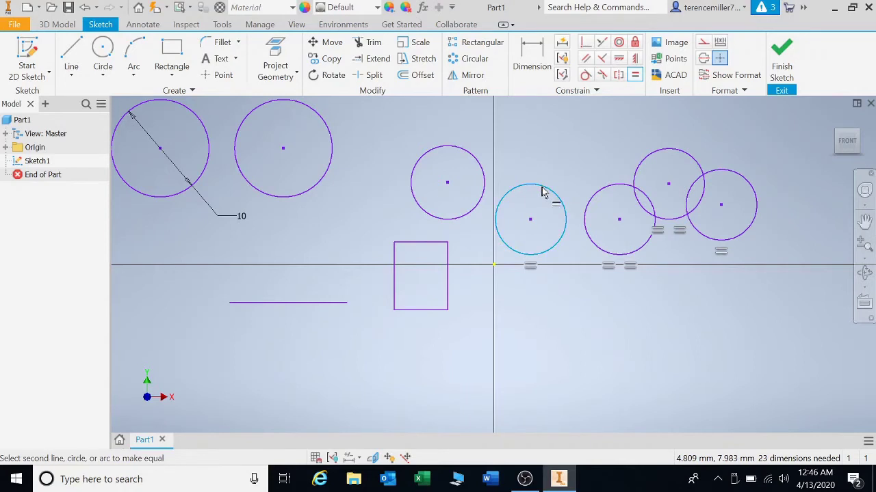
pyautogui.click(475, 163)
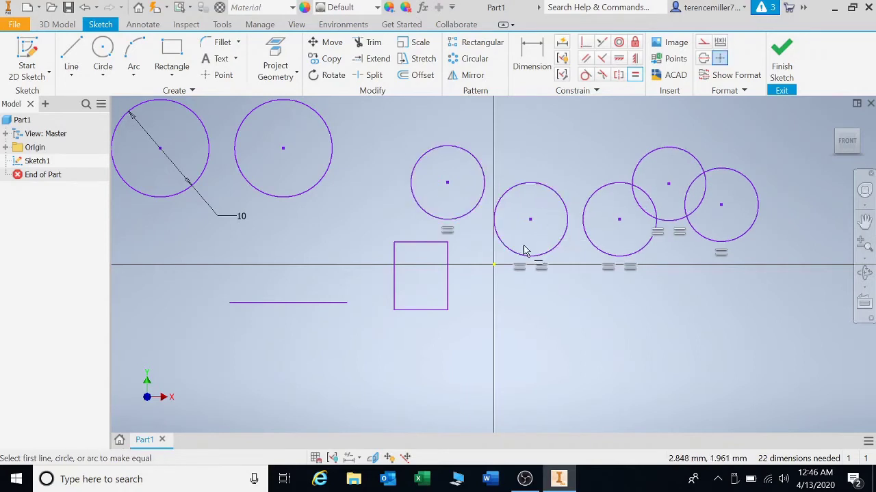
# Dimension the leftmost of the five equal circles with a diameter of 14 mm.
pyautogui.click(532, 48)
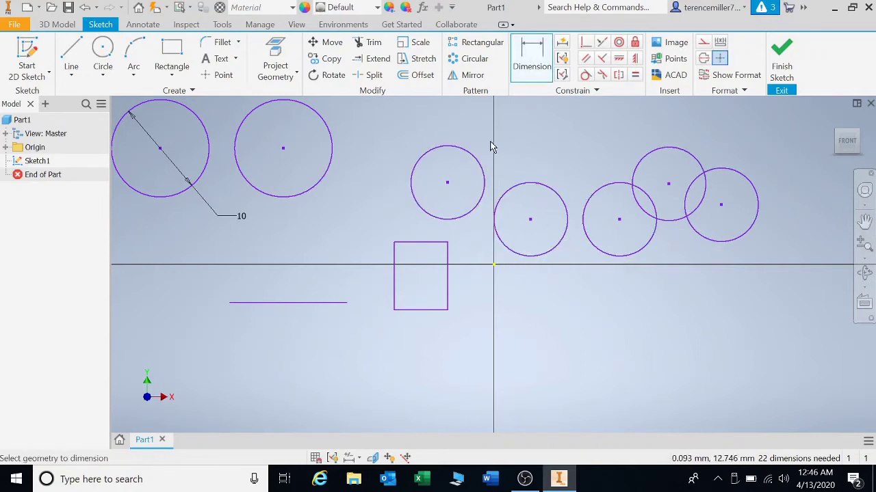
pyautogui.click(479, 152)
pyautogui.click(503, 143)
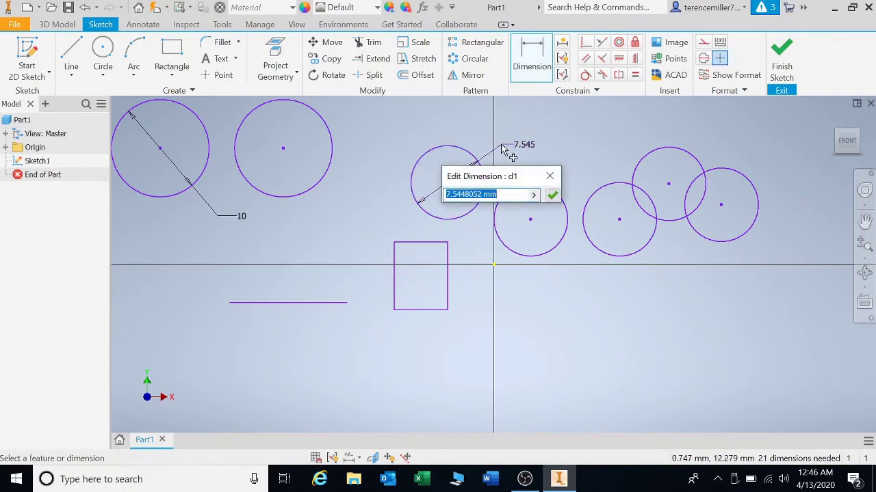
pyautogui.write('14')
pyautogui.press('Return')
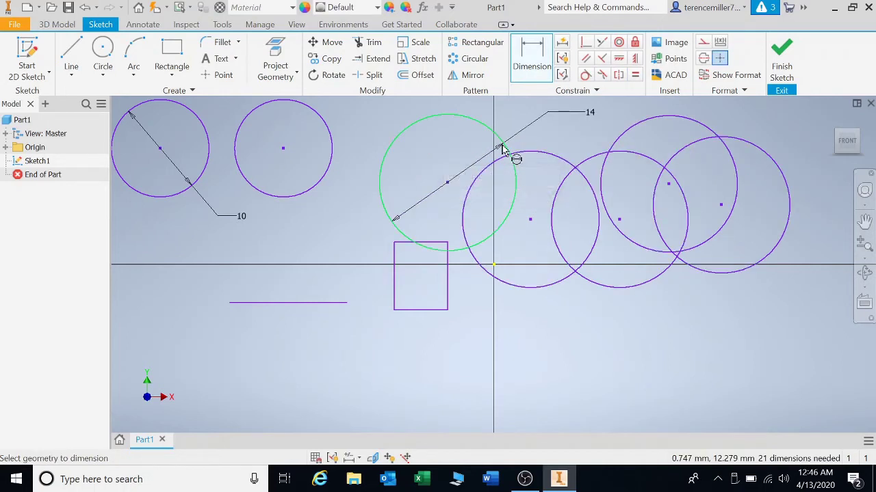
# Undo the 14 mm dimension, the equal constraints and the sketching of the five extra circles.
pyautogui.click(83, 9)
pyautogui.click(83, 9)
pyautogui.click(83, 9)
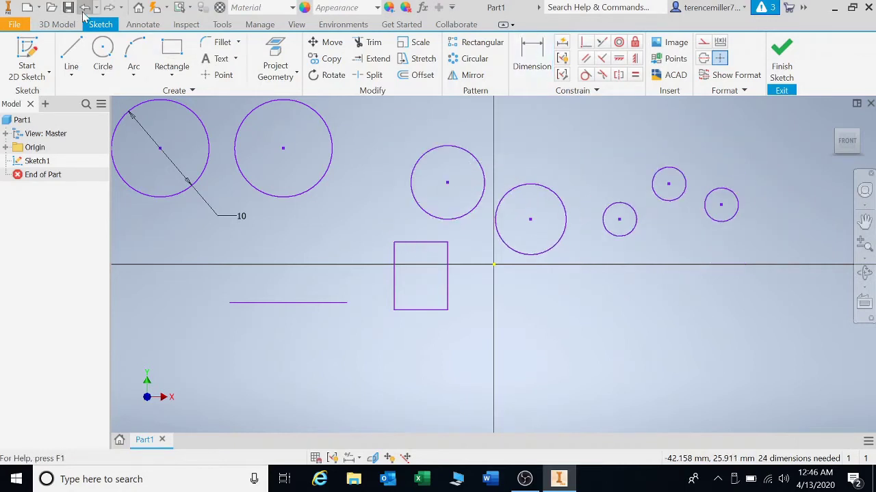
pyautogui.click(83, 9)
pyautogui.click(83, 9)
pyautogui.click(83, 9)
pyautogui.click(83, 9)
pyautogui.click(83, 9)
pyautogui.click(82, 8)
pyautogui.click(83, 9)
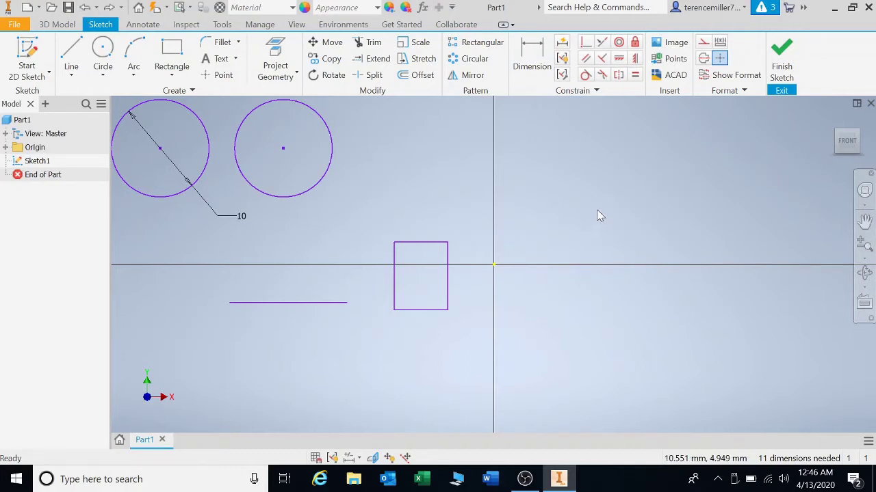
# Sketch a circle about 7.7 mm in diameter above the two equal circles.
pyautogui.scroll(5, 300, 206)
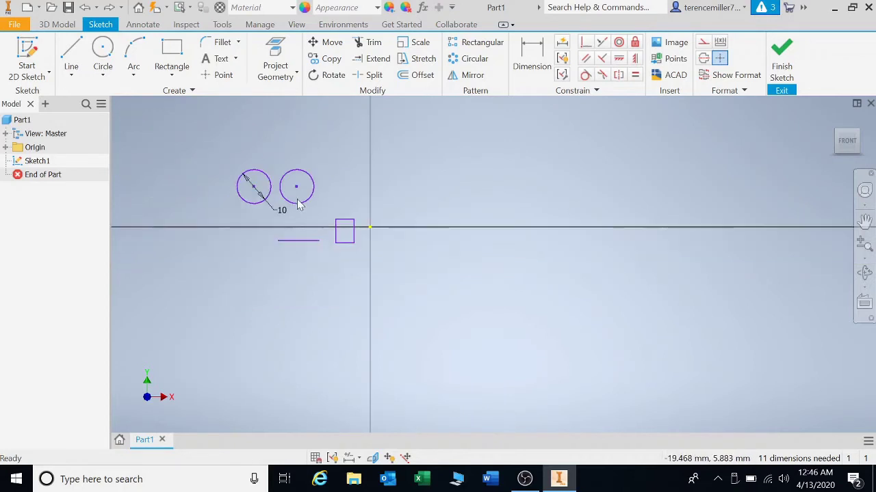
pyautogui.click(107, 51)
pyautogui.click(290, 143)
pyautogui.click(297, 131)
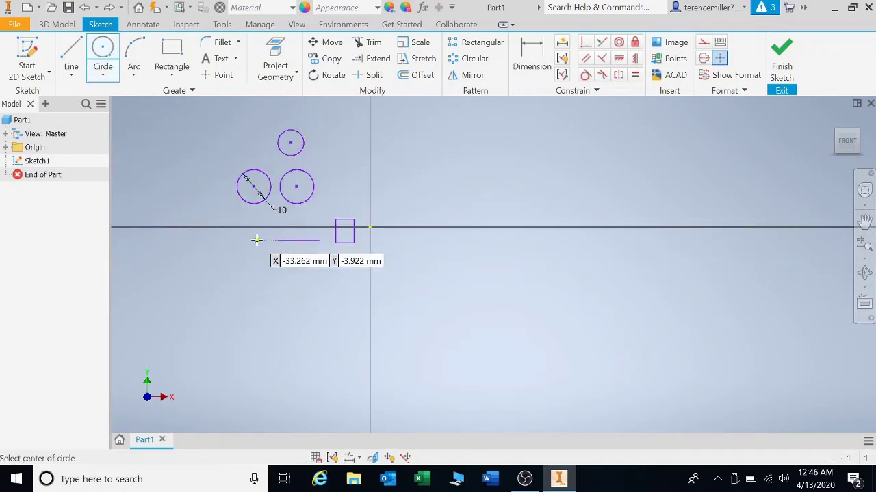
# Dimension the upper circle with a diameter of 10 mm.
pyautogui.scroll(-4, 257, 239)
pyautogui.moveTo(270, 227); pyautogui.dragTo(256, 356, button='middle')
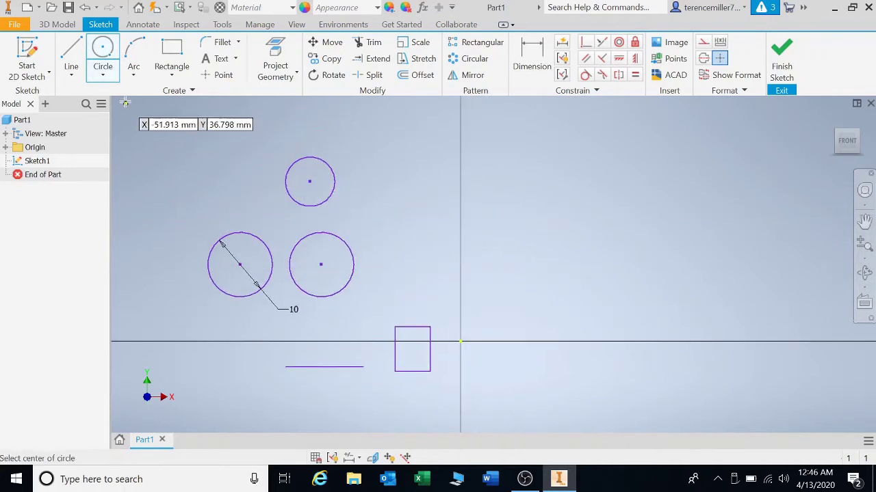
pyautogui.click(539, 46)
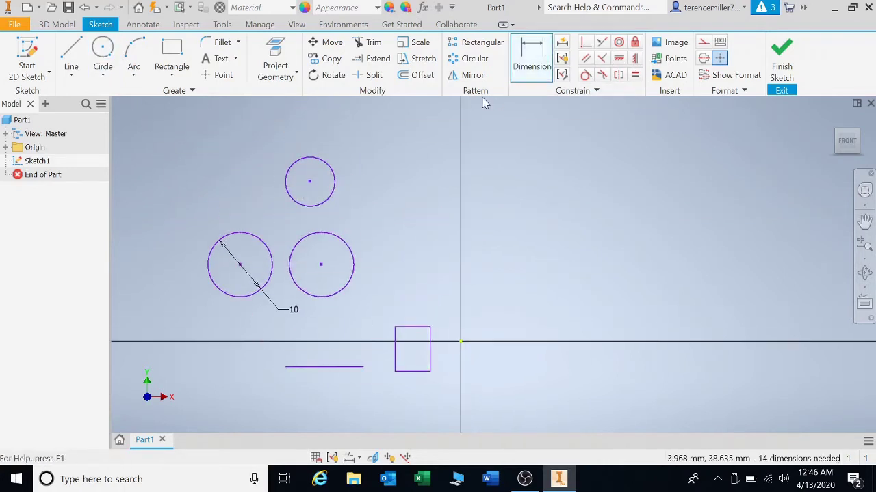
pyautogui.click(329, 171)
pyautogui.click(381, 149)
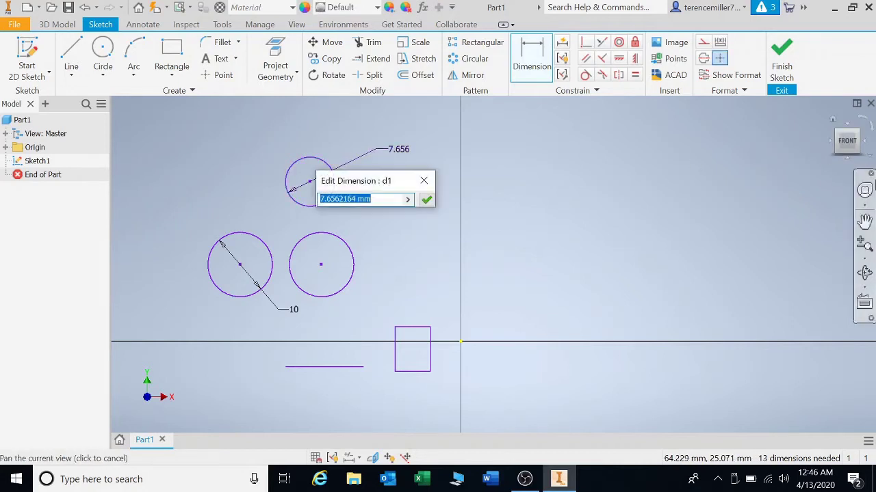
pyautogui.write('10')
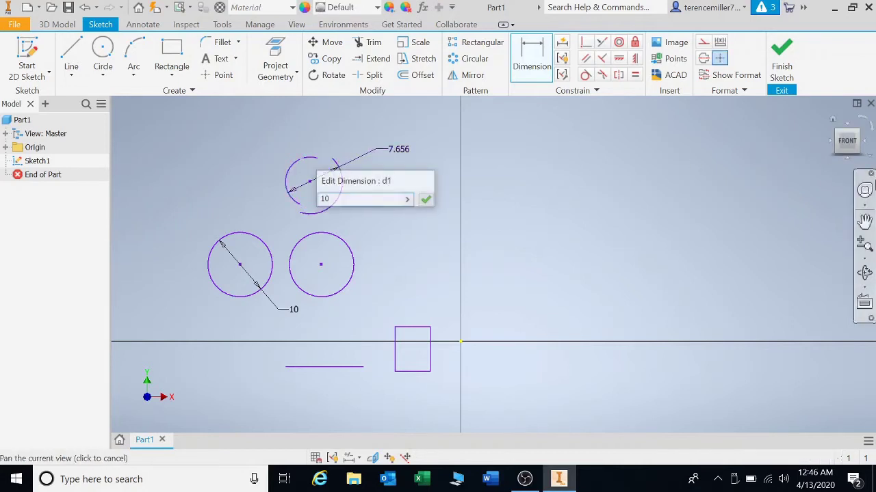
pyautogui.press('Return')
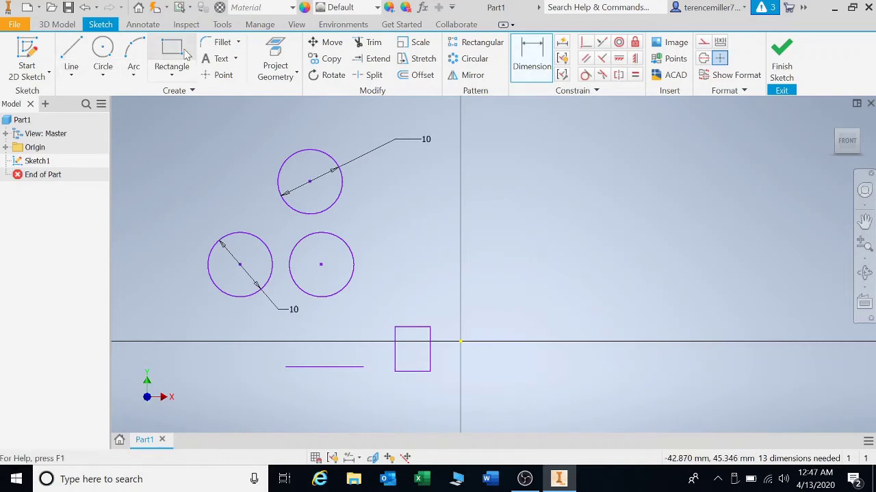
# Sketch a slanted line to the right of the three circles, running down from beside the upper circle to just above the horizontal axis.
pyautogui.click(71, 52)
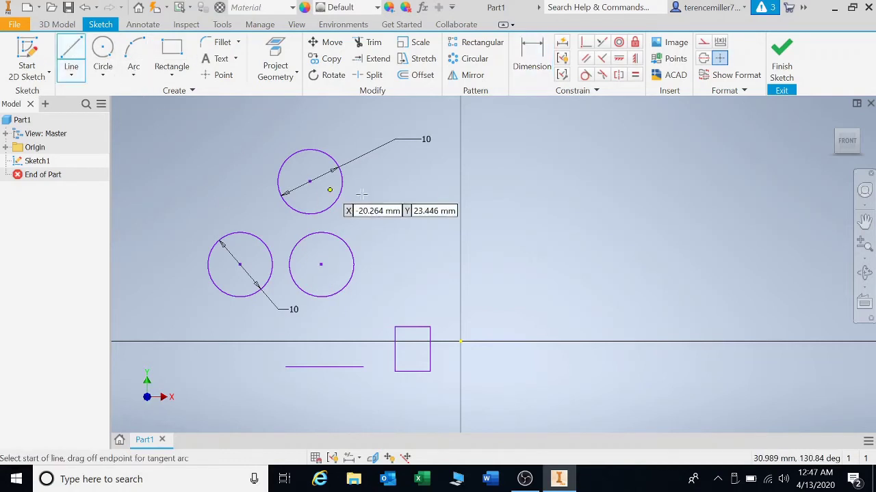
pyautogui.click(357, 123)
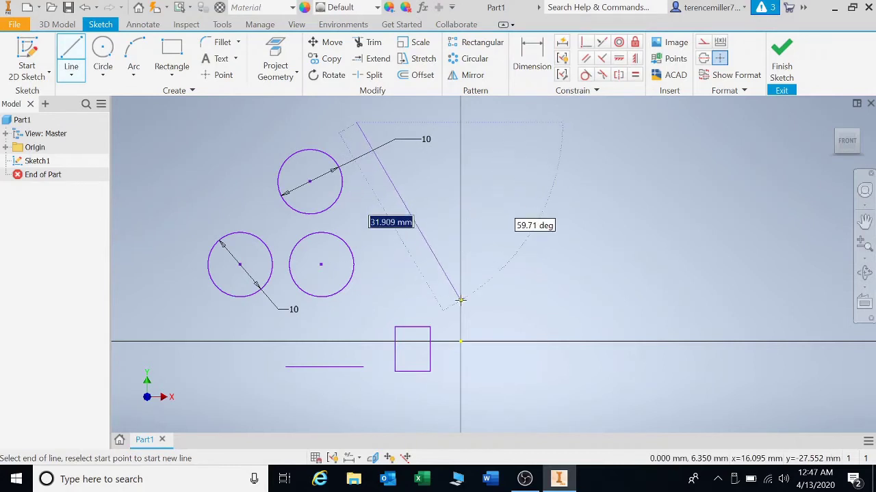
pyautogui.click(438, 295)
pyautogui.press('Escape')
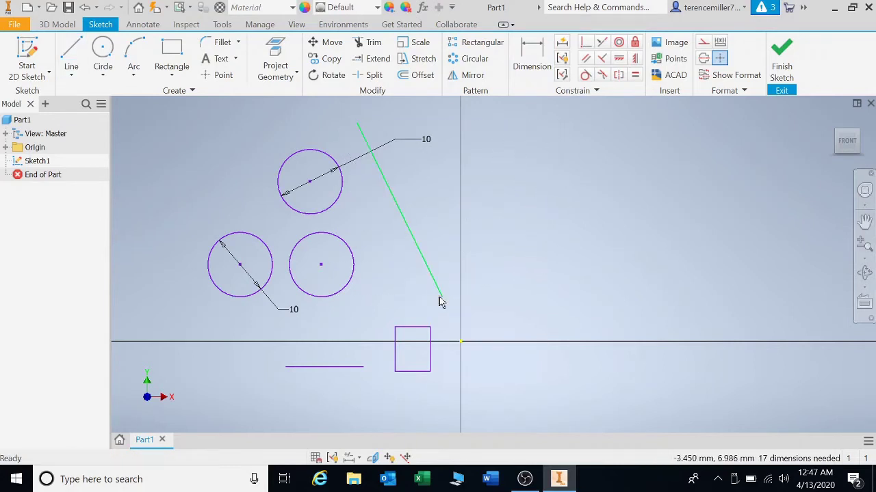
# Sketch a horizontal line in the gap between the upper circle and the two lower circles.
pyautogui.press('l')
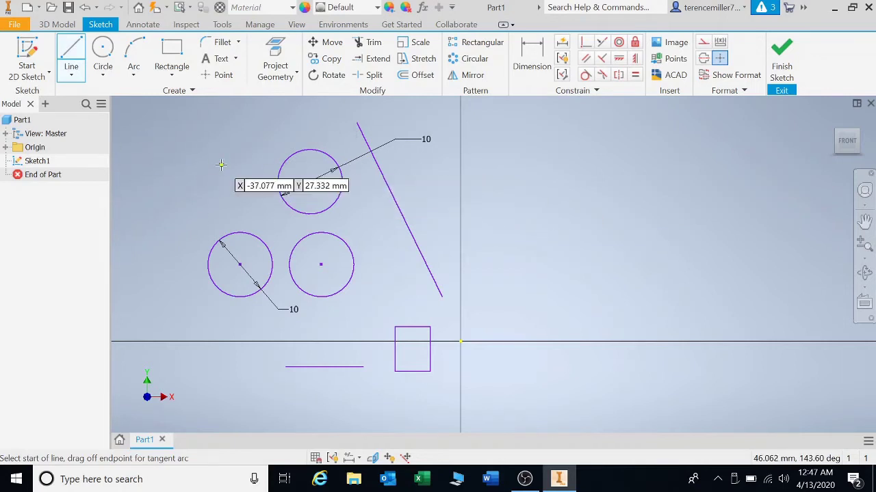
pyautogui.click(243, 223)
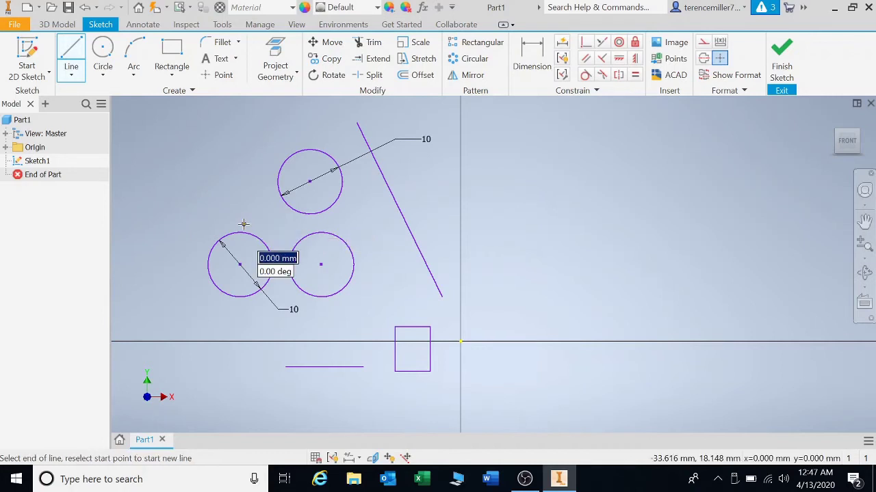
pyautogui.click(327, 224)
pyautogui.press('Escape')
pyautogui.press('Escape')
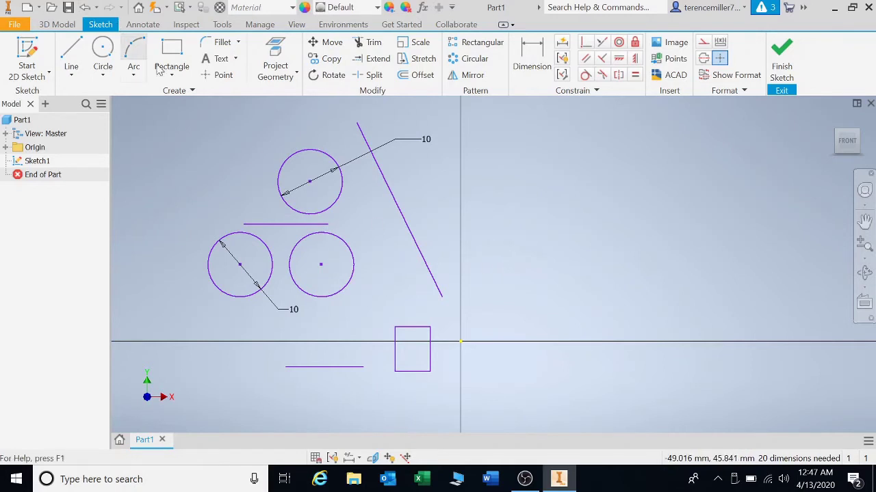
# Sketch a center-point arc centred just below the origin, curving around the outer left side of the circles.
pyautogui.click(135, 77)
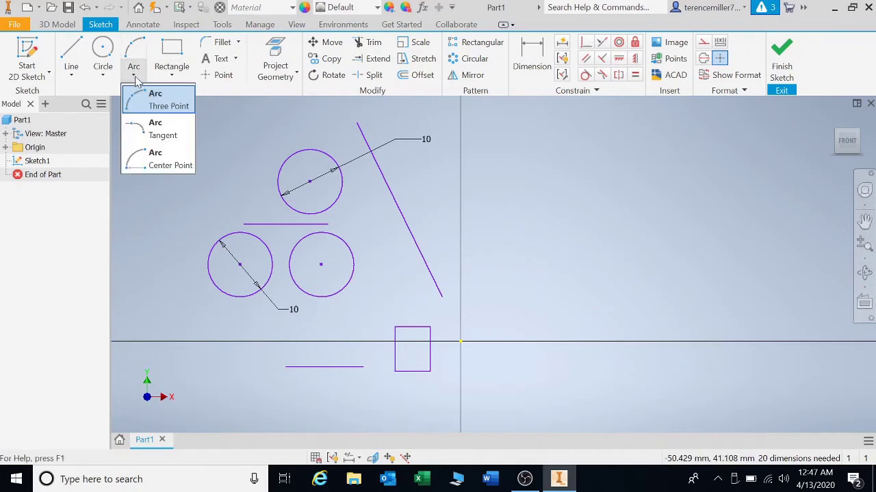
pyautogui.click(147, 160)
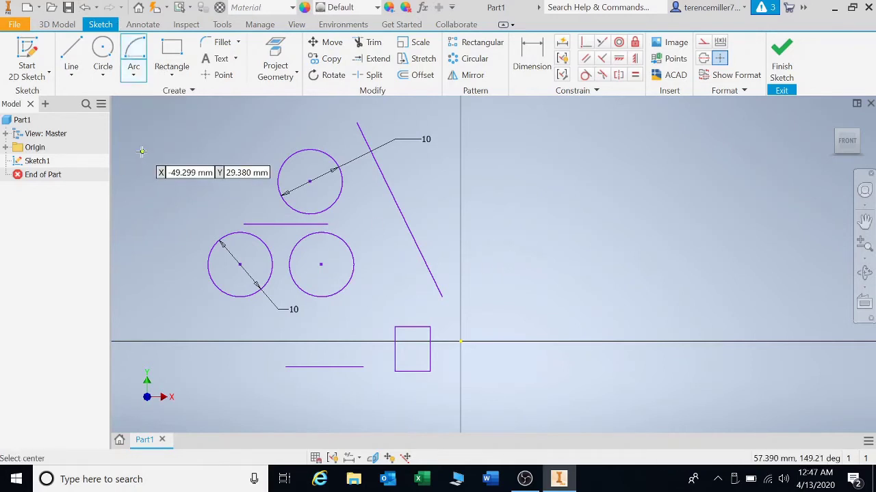
pyautogui.click(458, 376)
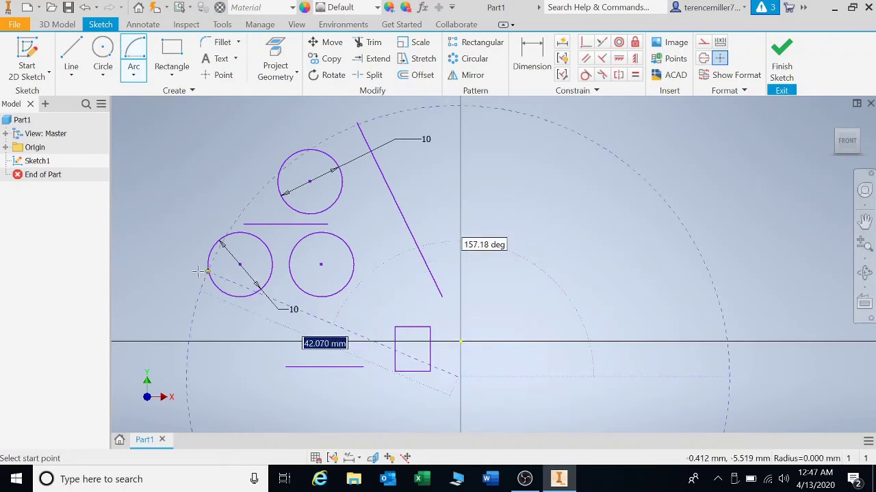
pyautogui.click(165, 293)
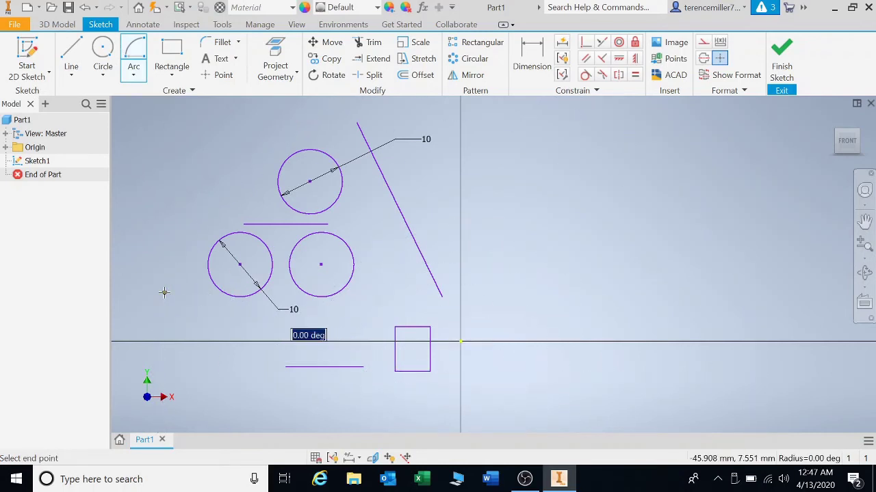
pyautogui.click(353, 147)
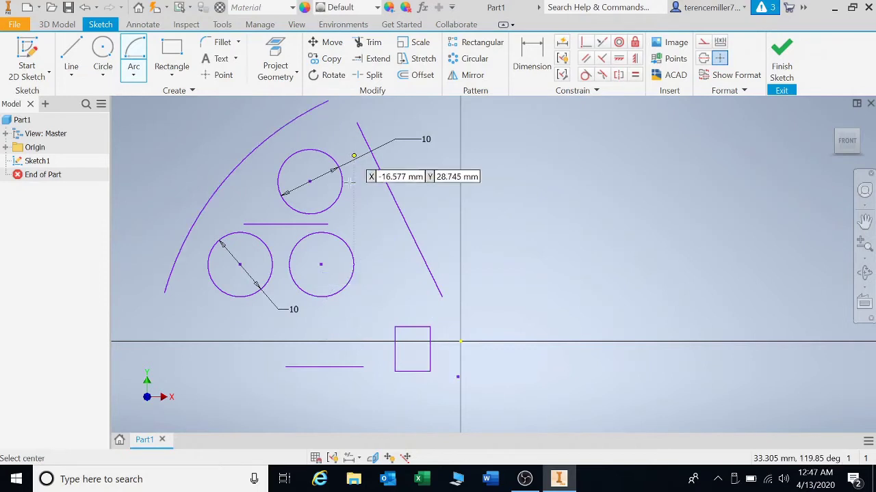
# Sketch a center-point arc beneath the two lower circles, centred about 27.5 mm left of and 12 mm below the origin.
pyautogui.click(282, 419)
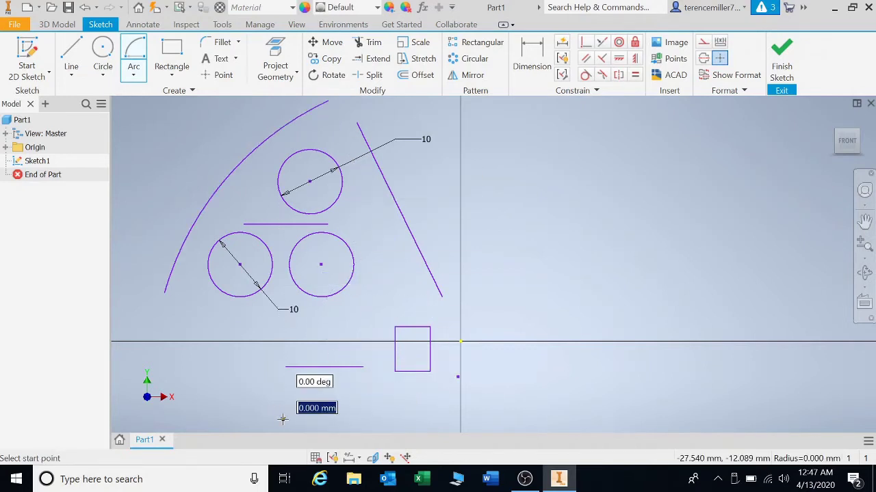
pyautogui.click(199, 333)
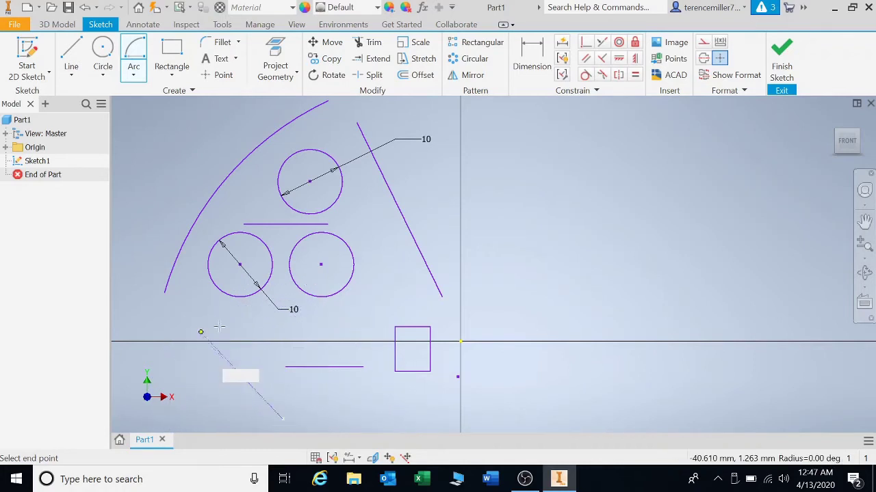
pyautogui.click(368, 352)
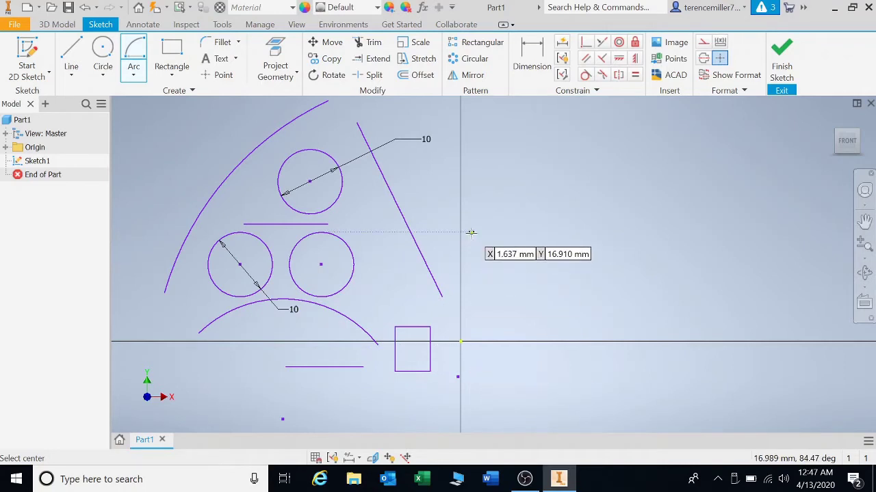
# Try making both lower circles tangent to the arc beneath them, and undo both tangent constraints.
pyautogui.click(579, 79)
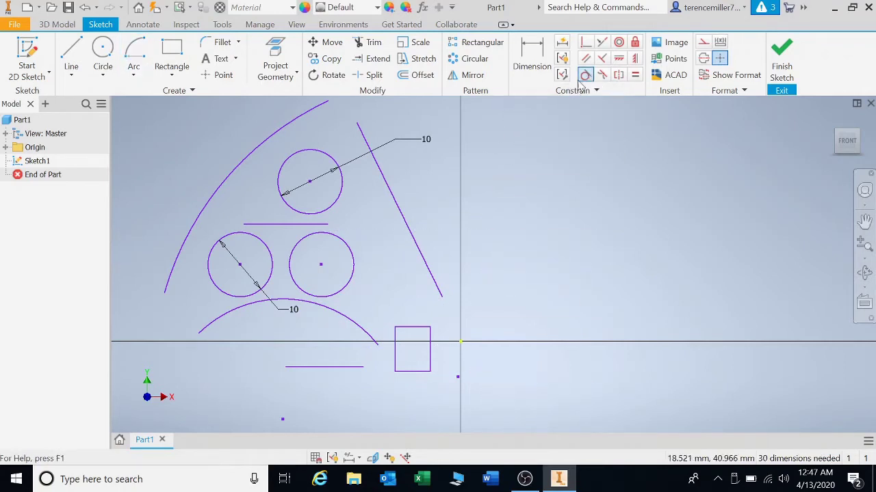
pyautogui.click(307, 294)
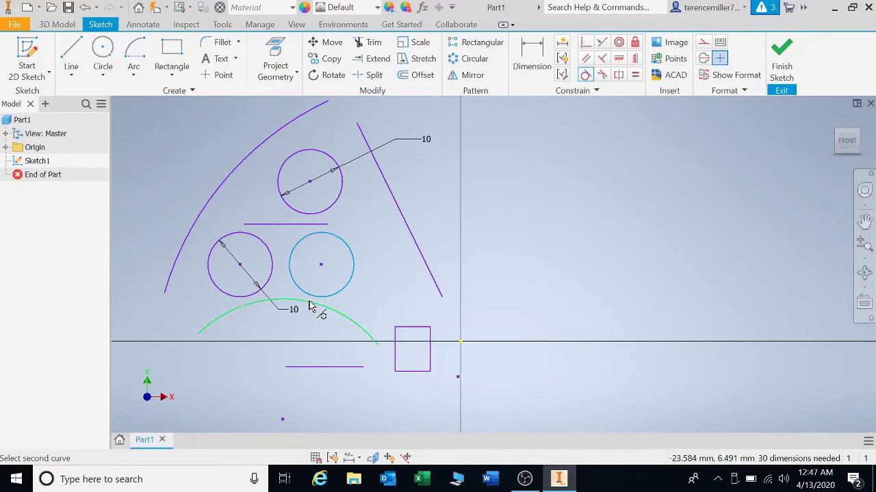
pyautogui.click(308, 306)
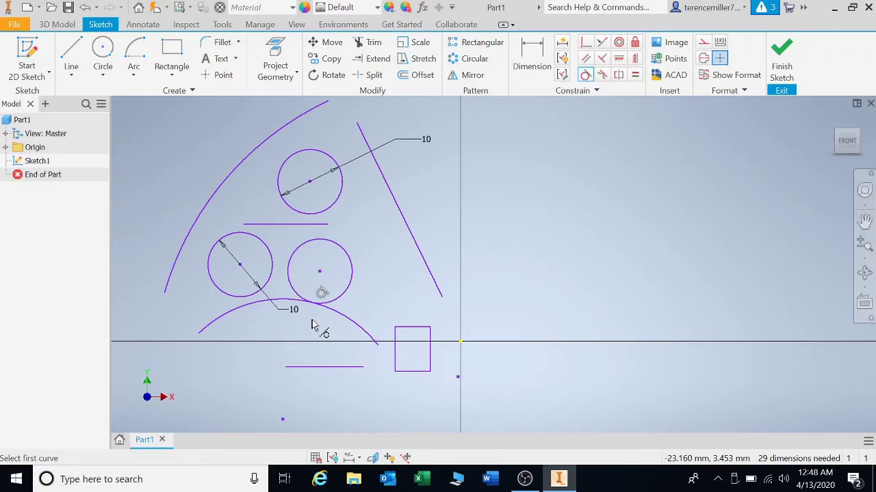
pyautogui.click(254, 303)
pyautogui.click(253, 310)
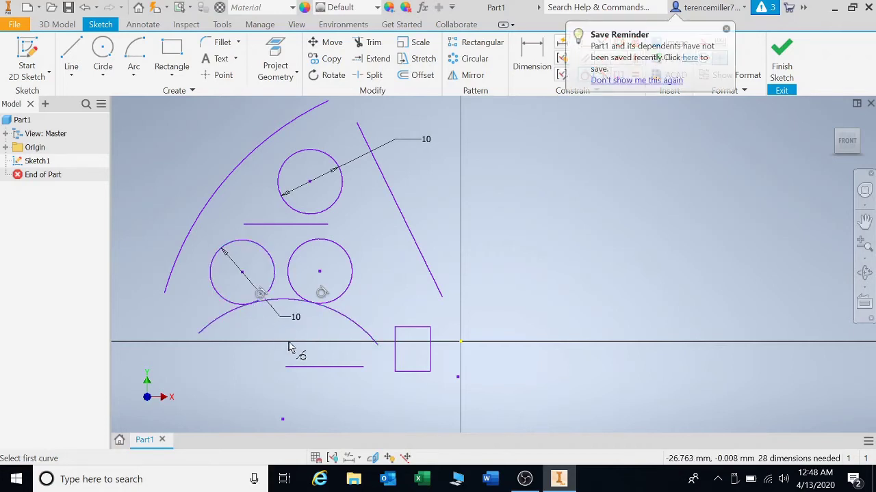
pyautogui.click(87, 7)
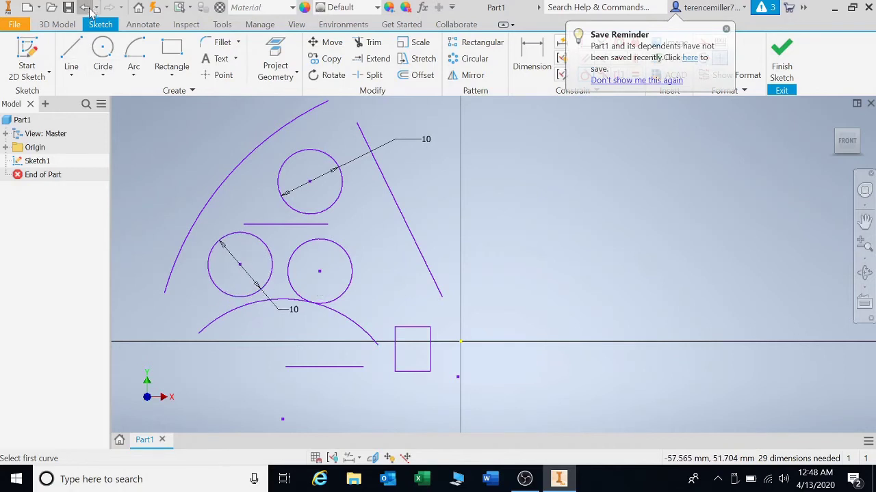
pyautogui.click(87, 7)
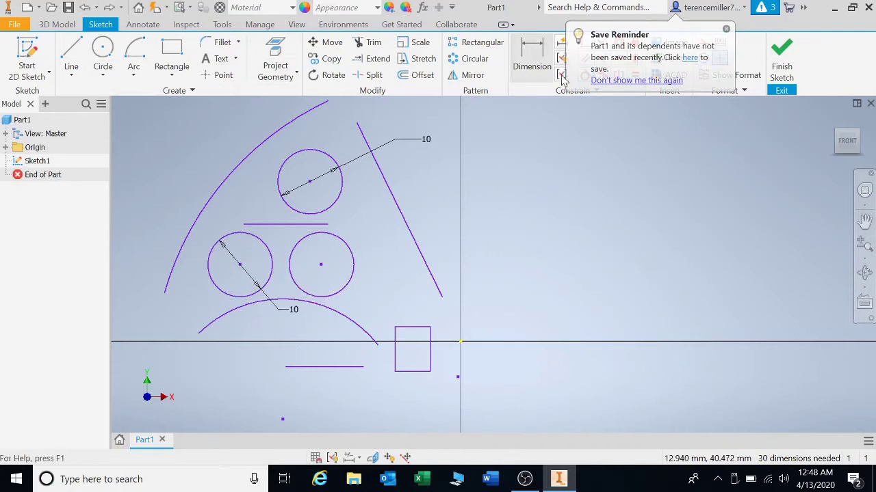
# Dimension the vertical distance between the centres of the upper circle and the lower-right circle as 13 mm.
pyautogui.click(529, 45)
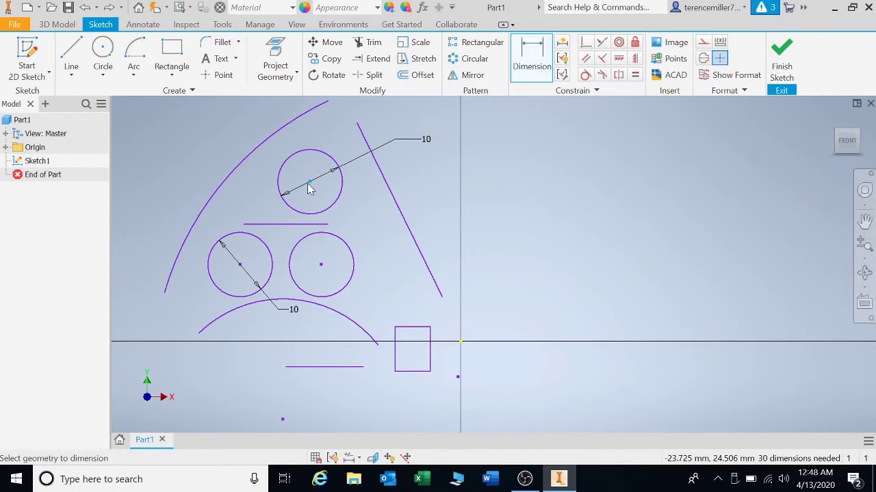
pyautogui.click(318, 268)
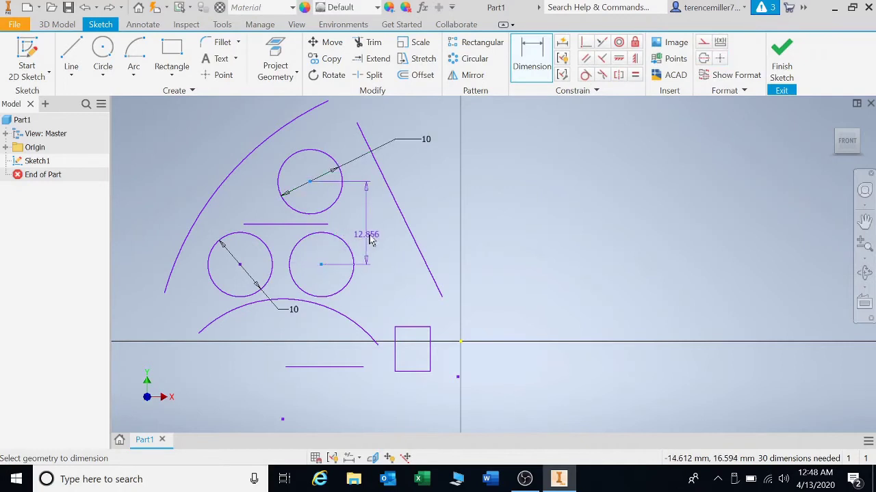
pyautogui.click(402, 239)
pyautogui.write('13')
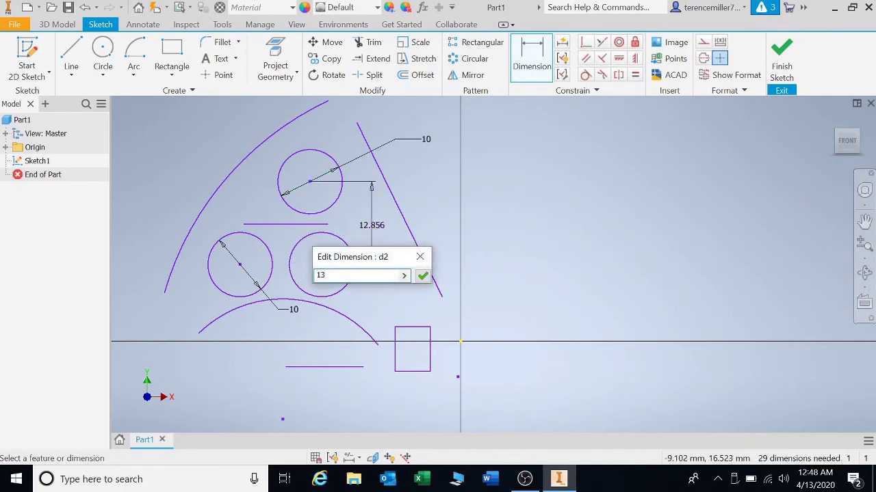
pyautogui.press('Return')
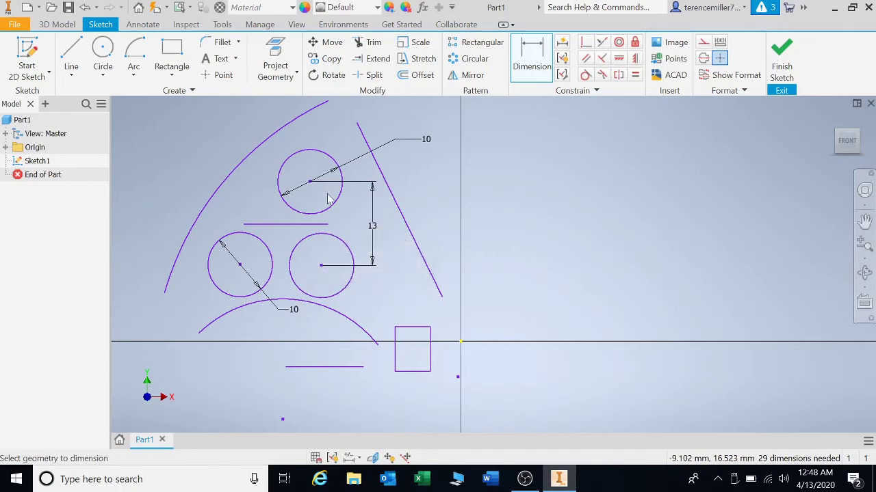
# Dimension the horizontal distance between the centres of the two lower circles as 13 mm.
pyautogui.click(240, 265)
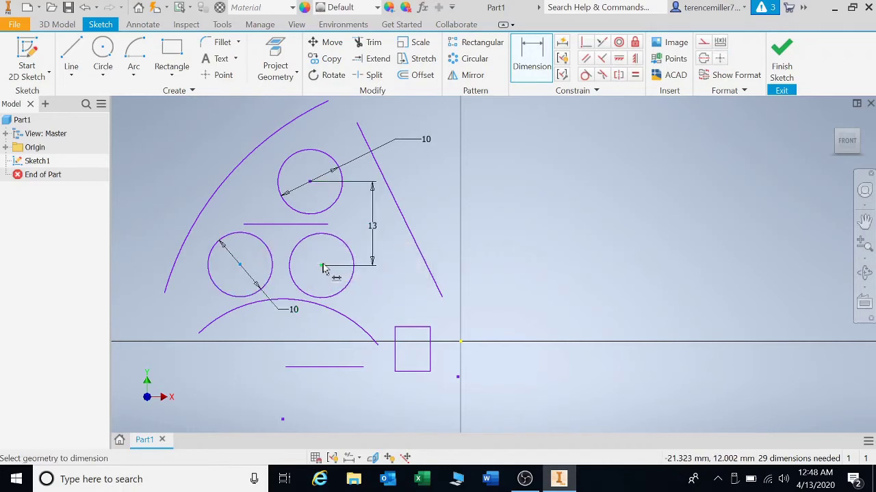
pyautogui.click(321, 266)
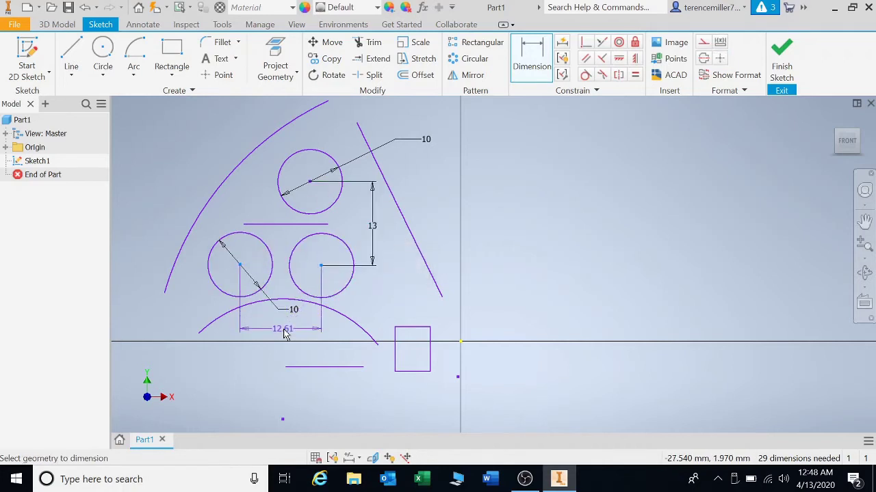
pyautogui.click(301, 332)
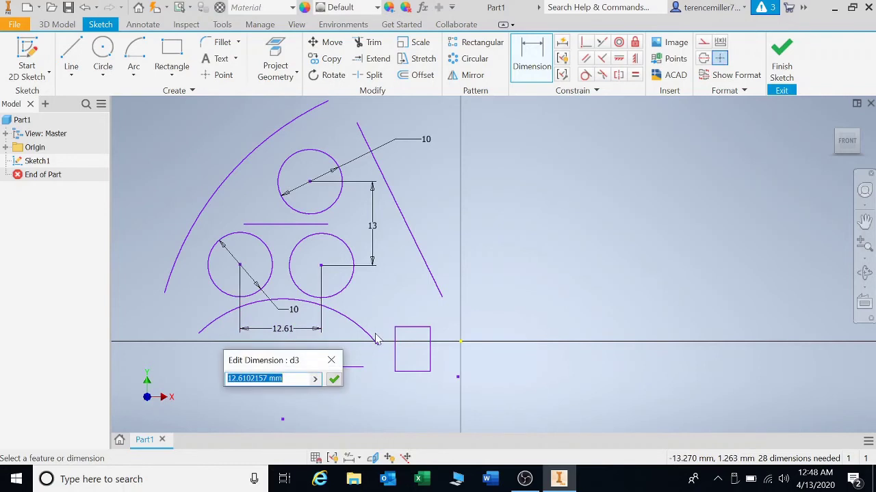
pyautogui.write('13')
pyautogui.press('Return')
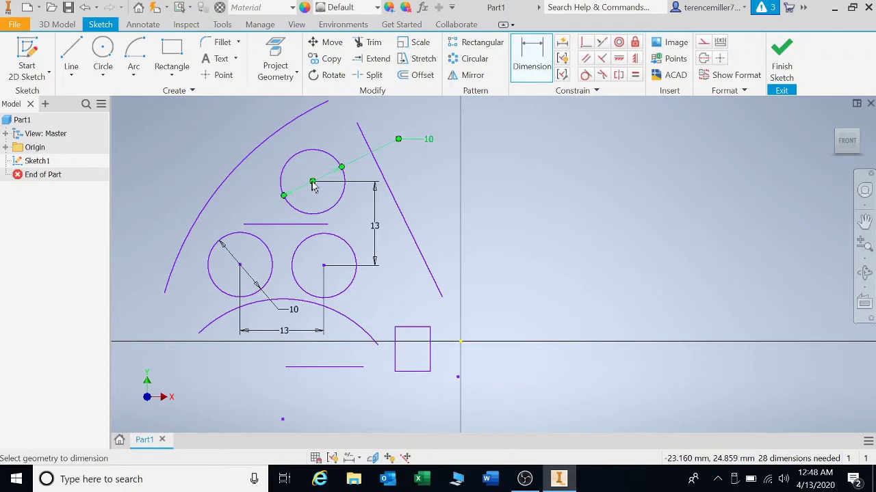
# Dimension the horizontal distance between the centres of the upper circle and the lower-left circle as 12 mm.
pyautogui.moveTo(312, 185)
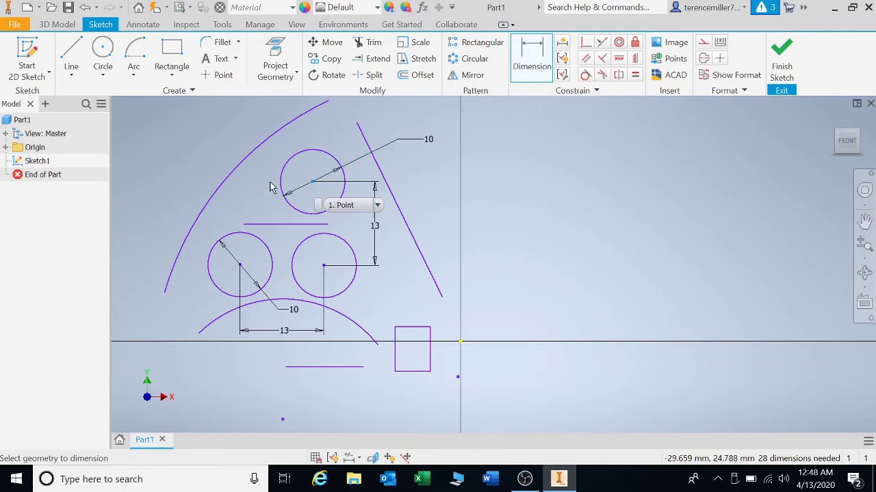
pyautogui.press('Escape')
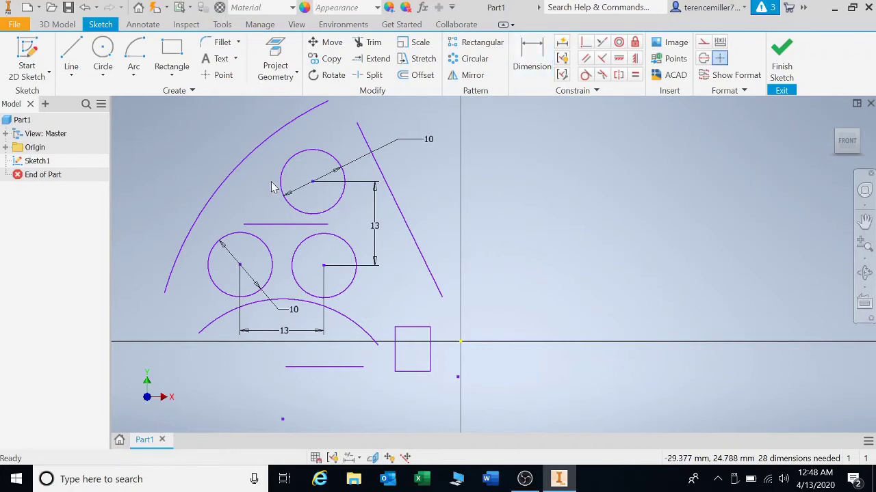
pyautogui.click(532, 58)
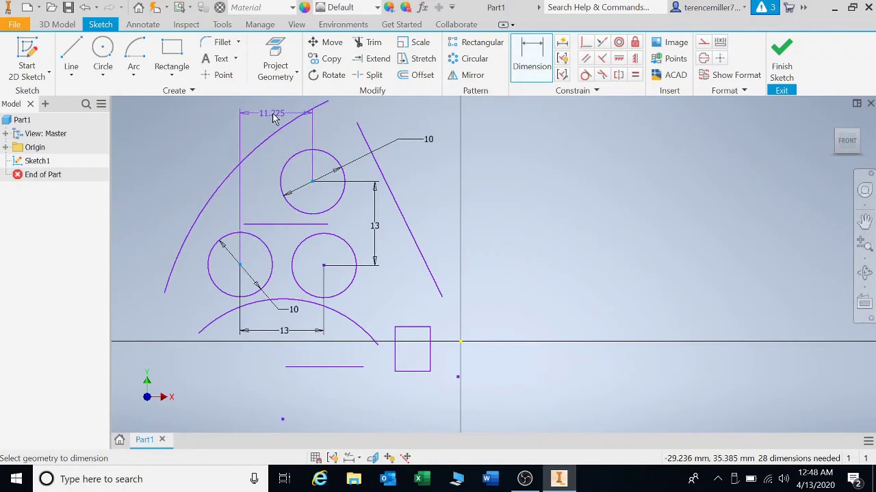
pyautogui.click(273, 118)
pyautogui.write('12')
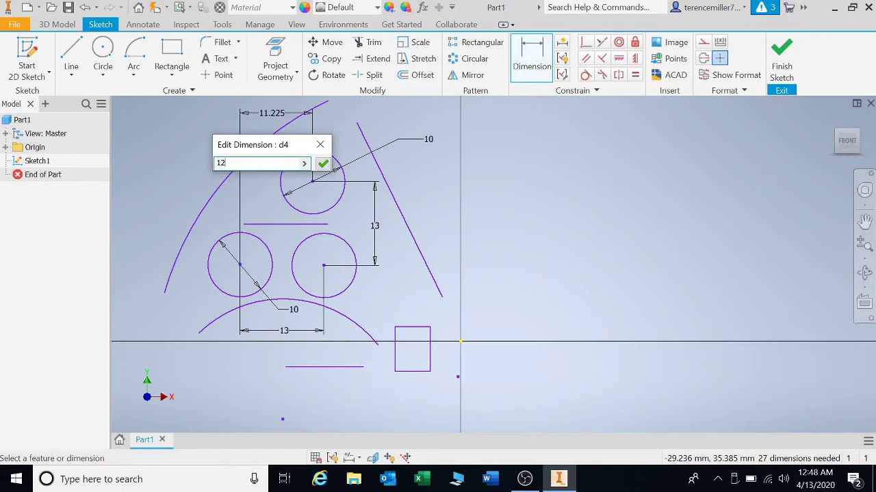
pyautogui.press('Return')
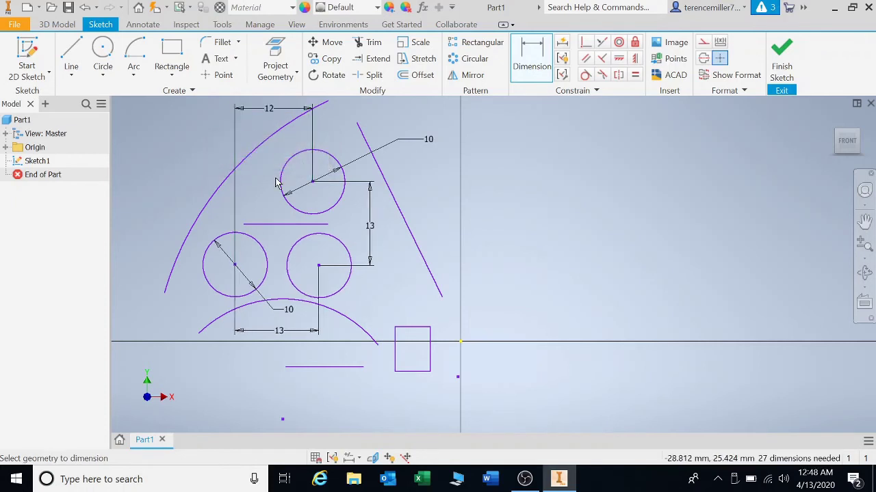
# Make the slanted line tangent to the upper circle and to the lower-right circle.
pyautogui.click(585, 74)
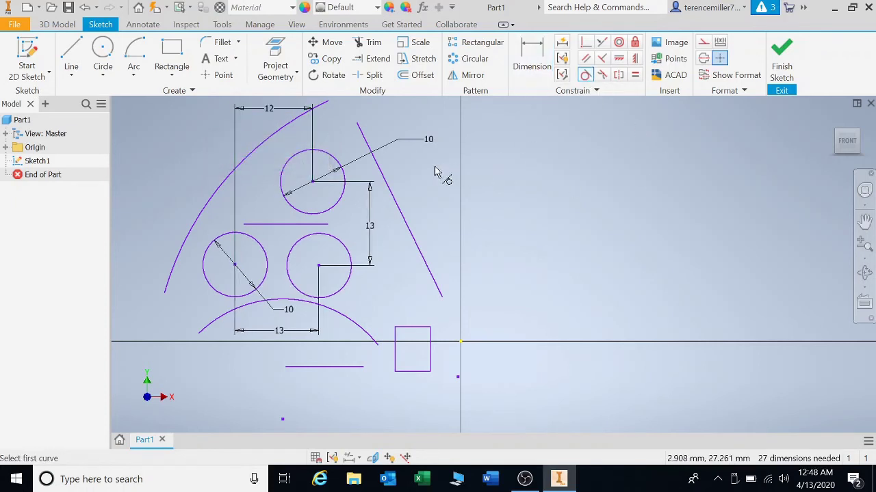
pyautogui.click(380, 167)
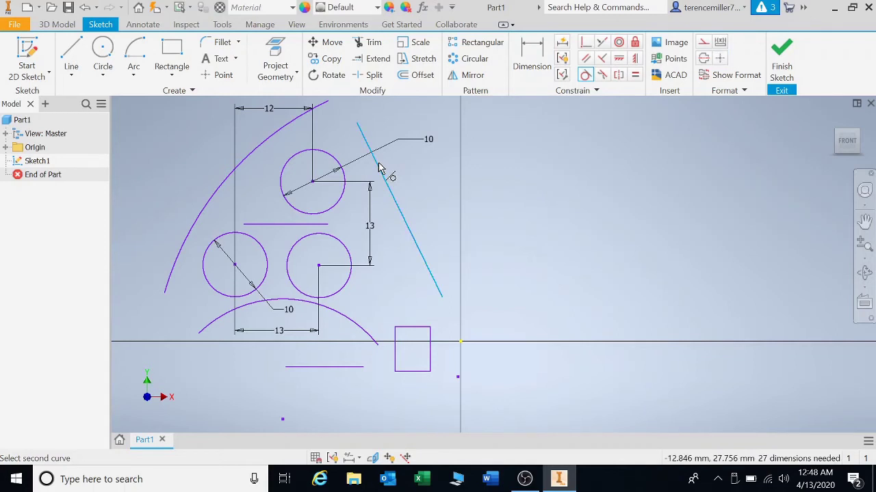
pyautogui.click(342, 168)
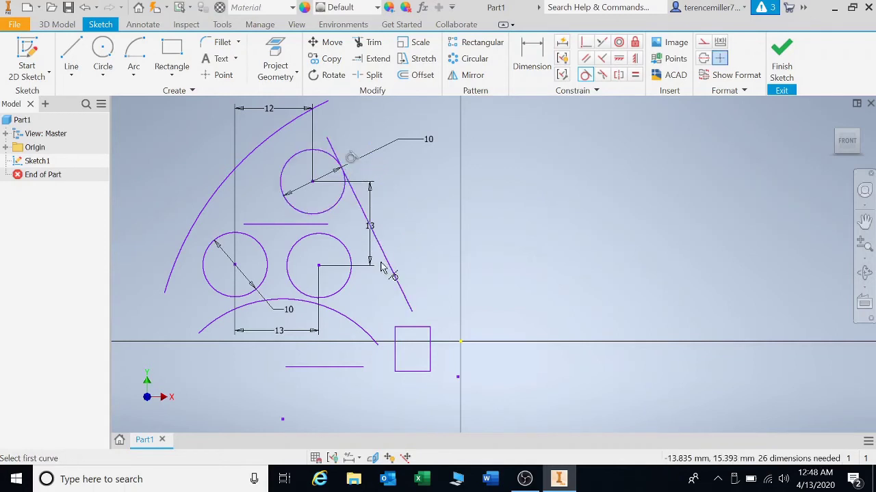
pyautogui.click(387, 264)
pyautogui.click(357, 271)
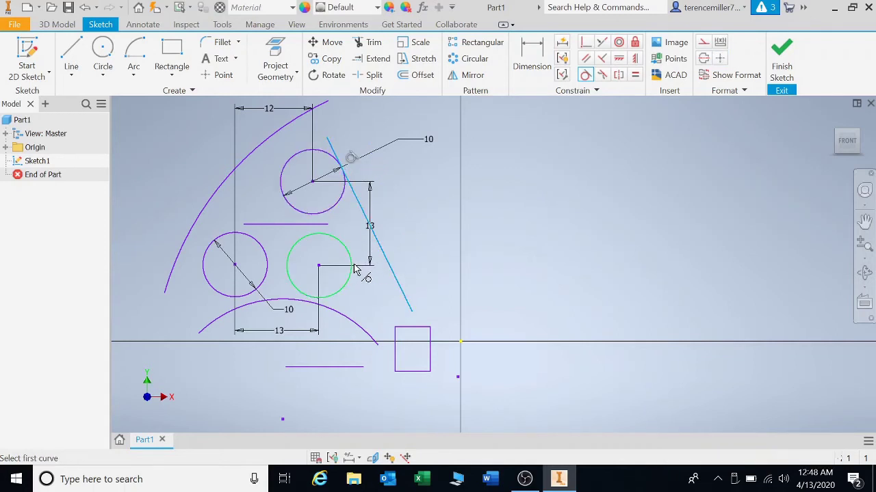
# Make the arc beneath the circles tangent to both the lower-right and the lower-left circle.
pyautogui.click(318, 307)
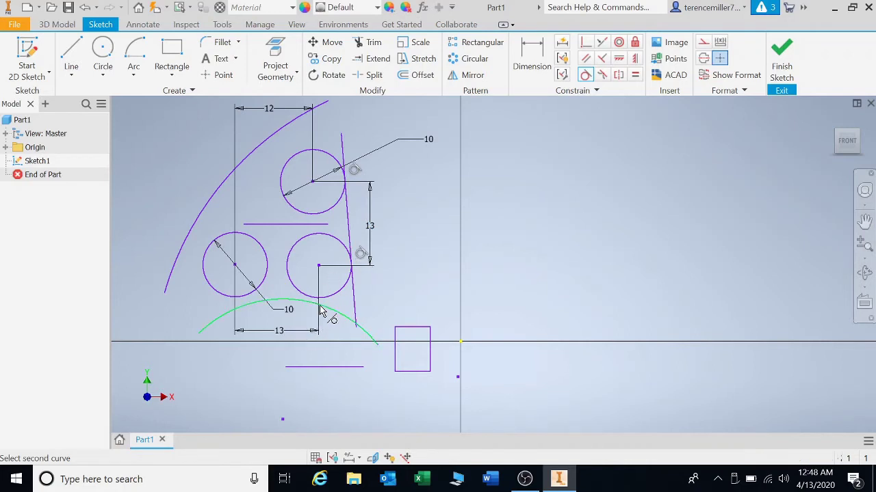
pyautogui.click(320, 299)
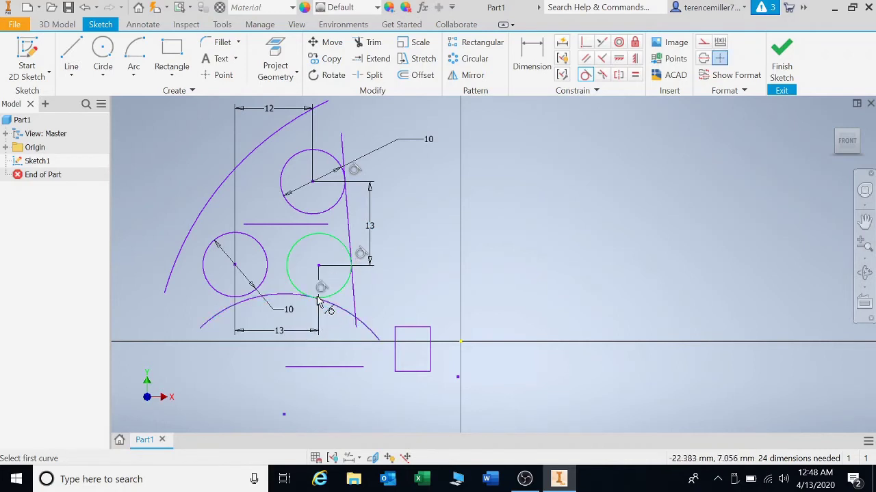
pyautogui.click(246, 306)
pyautogui.click(250, 294)
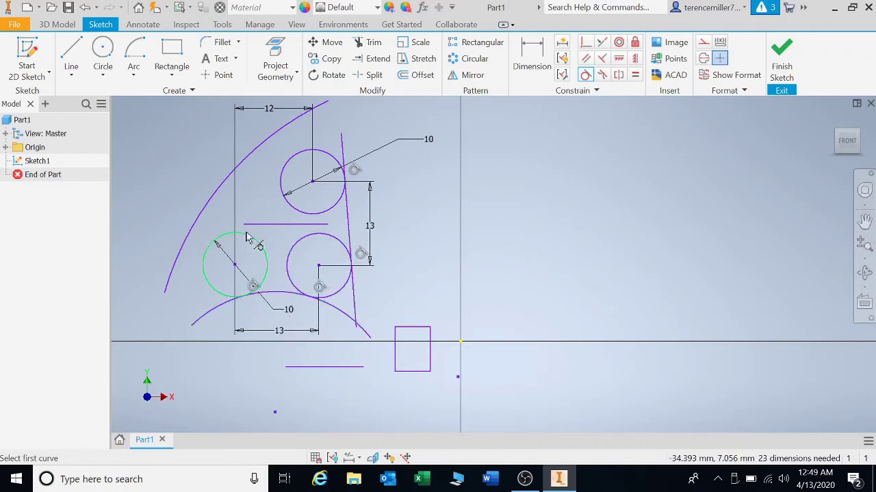
# Make the large outer arc tangent to the upper circle and to the lower-left circle.
pyautogui.click(277, 133)
pyautogui.click(303, 156)
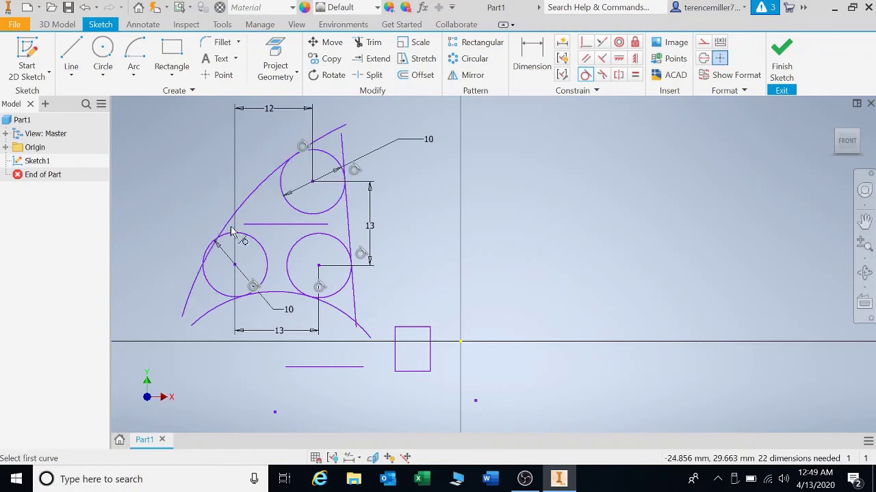
pyautogui.click(230, 233)
pyautogui.click(231, 236)
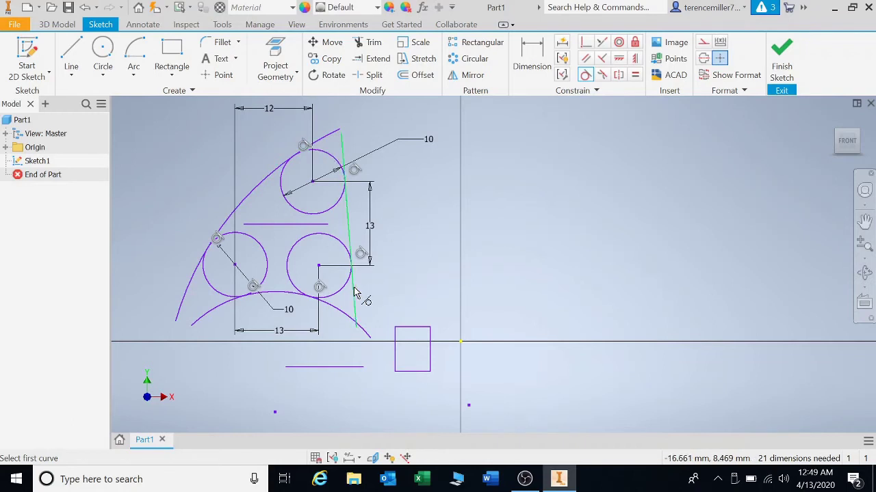
# Trim the overhanging ends of the large outer arc, the slanted line and the lower arc back to their tangent points on the circles.
pyautogui.click(366, 45)
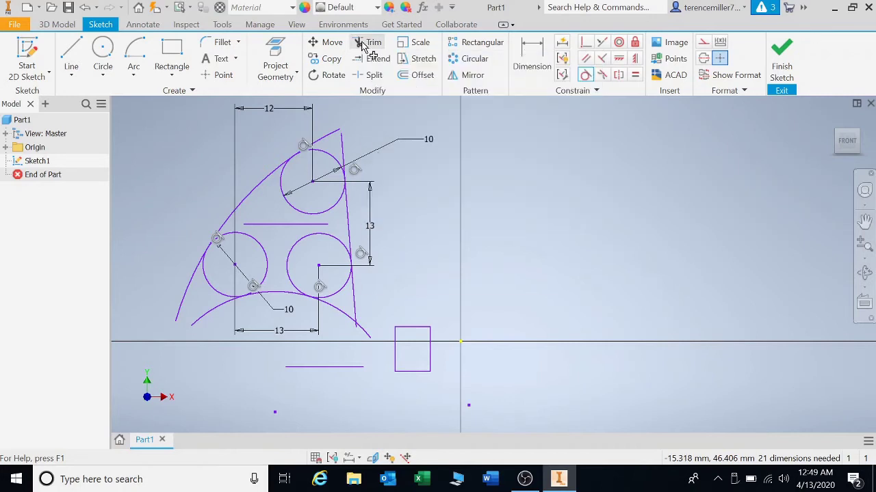
pyautogui.click(322, 139)
pyautogui.click(344, 155)
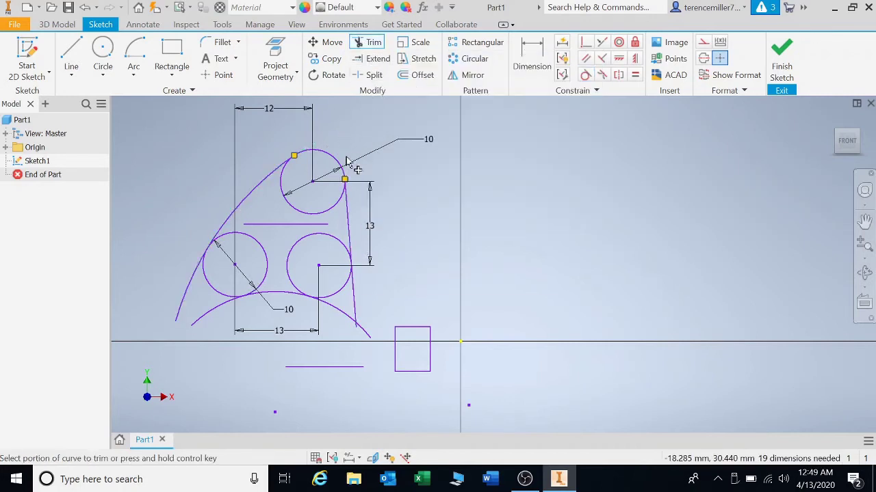
pyautogui.click(351, 290)
pyautogui.click(360, 328)
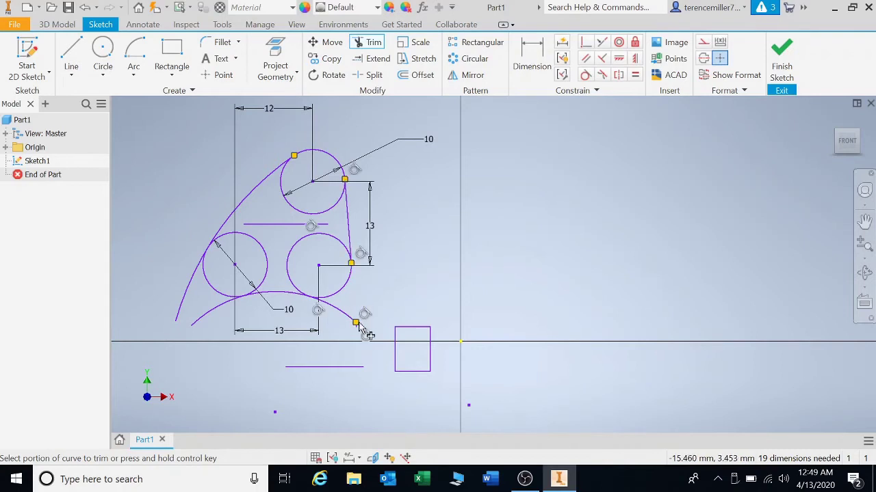
pyautogui.click(346, 312)
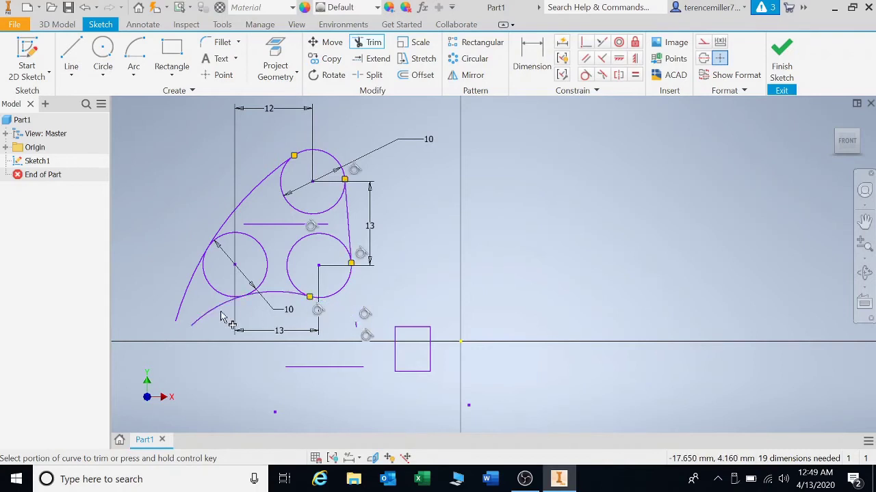
pyautogui.click(208, 315)
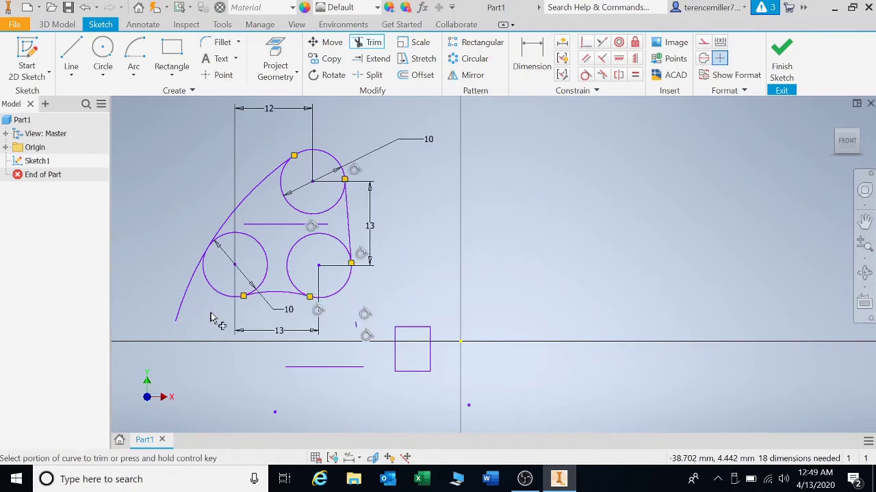
pyautogui.click(189, 292)
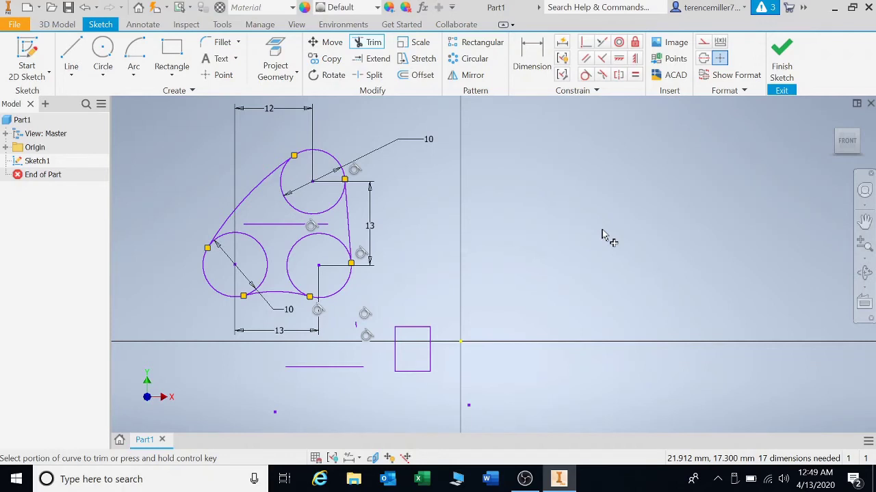
# Make the short horizontal line between the circles tangent to the lower-right circle and the lower-left circle.
pyautogui.click(584, 74)
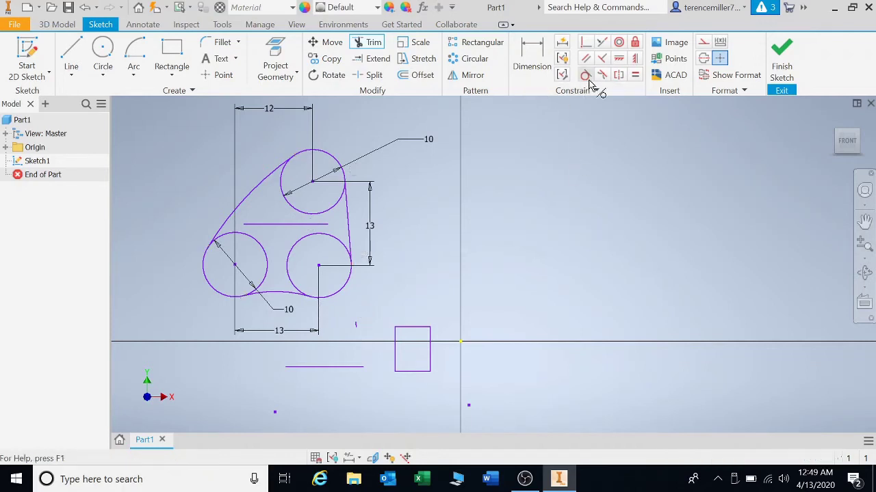
pyautogui.click(311, 224)
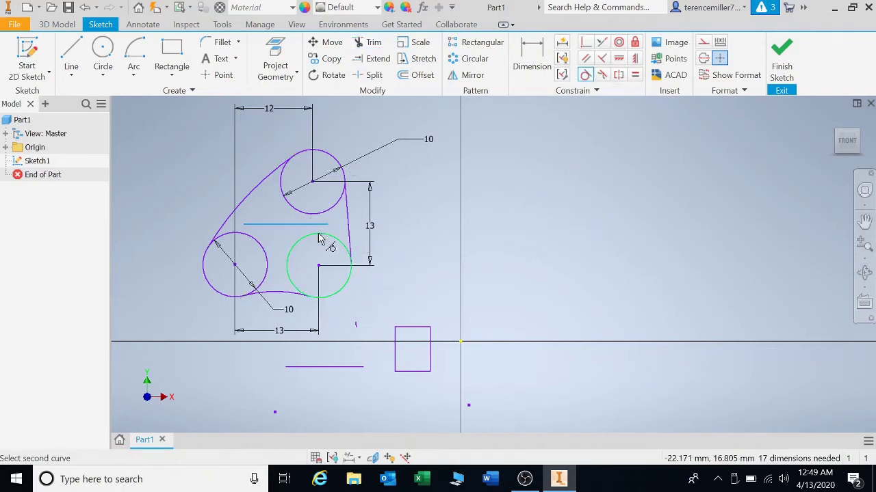
pyautogui.click(320, 235)
pyautogui.click(271, 236)
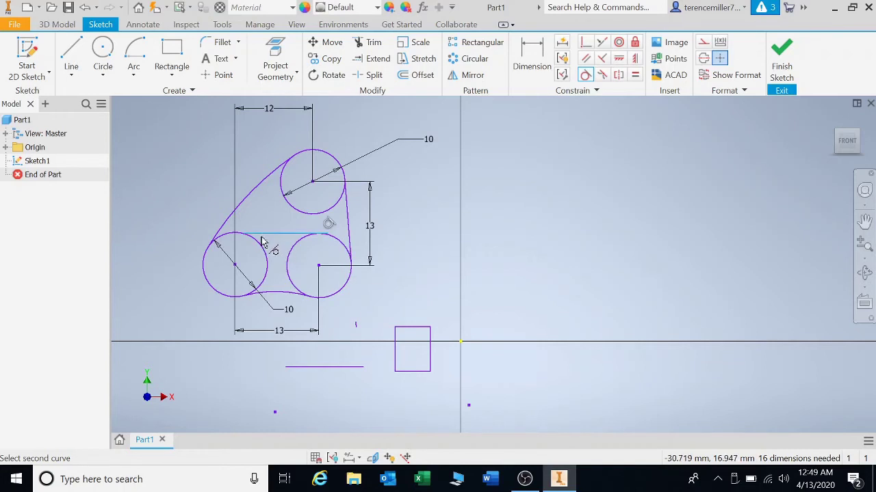
pyautogui.click(256, 245)
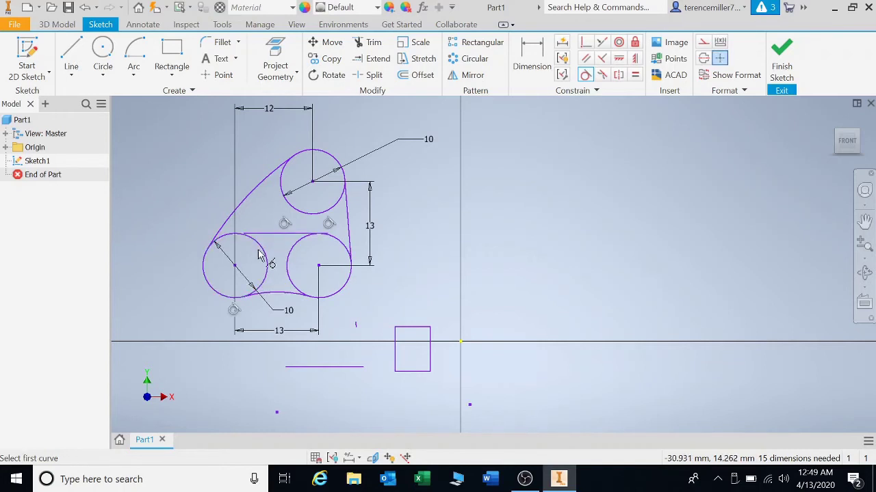
# Try to extend the horizontal line to its tangent point on the lower-left circle, then undo the extension.
pyautogui.scroll(-3, 265, 256)
pyautogui.scroll(5, 268, 257)
pyautogui.scroll(6, 272, 261)
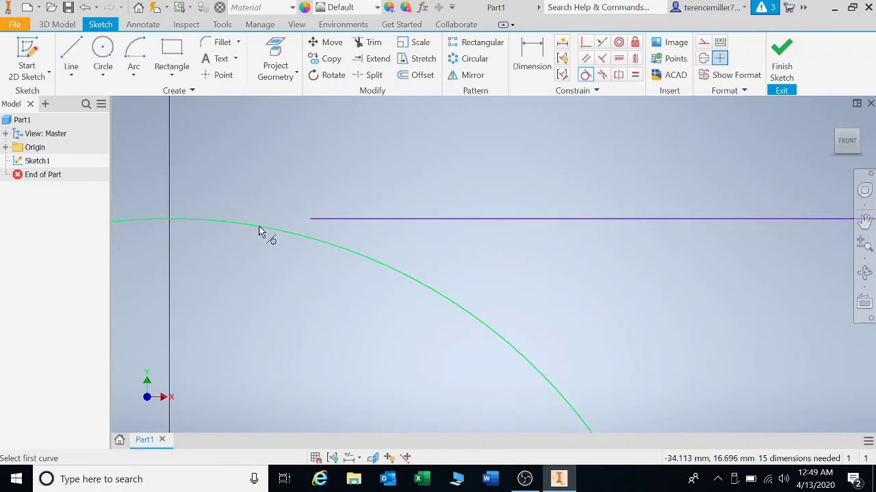
pyautogui.scroll(-2, 317, 302)
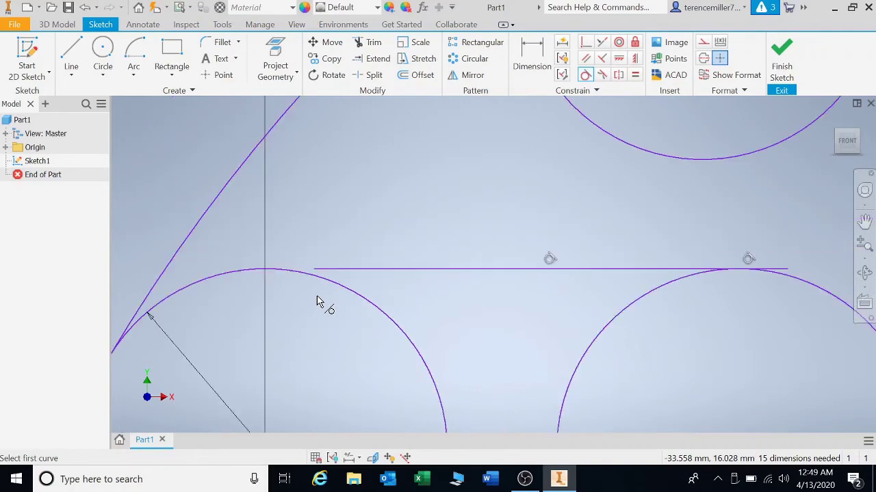
pyautogui.scroll(-4, 316, 302)
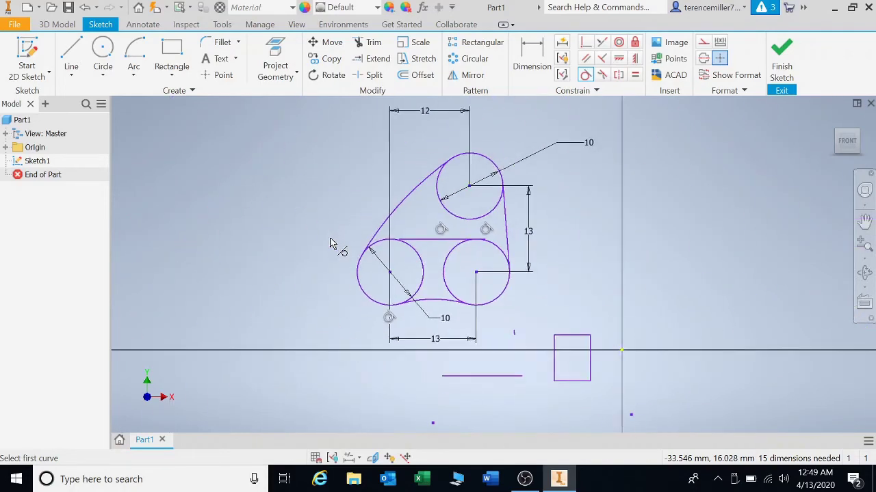
pyautogui.scroll(2, 419, 251)
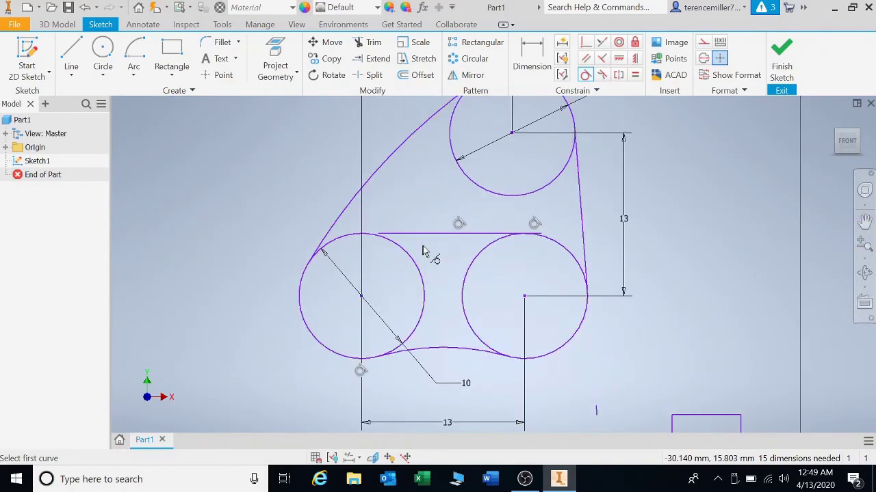
pyautogui.click(381, 61)
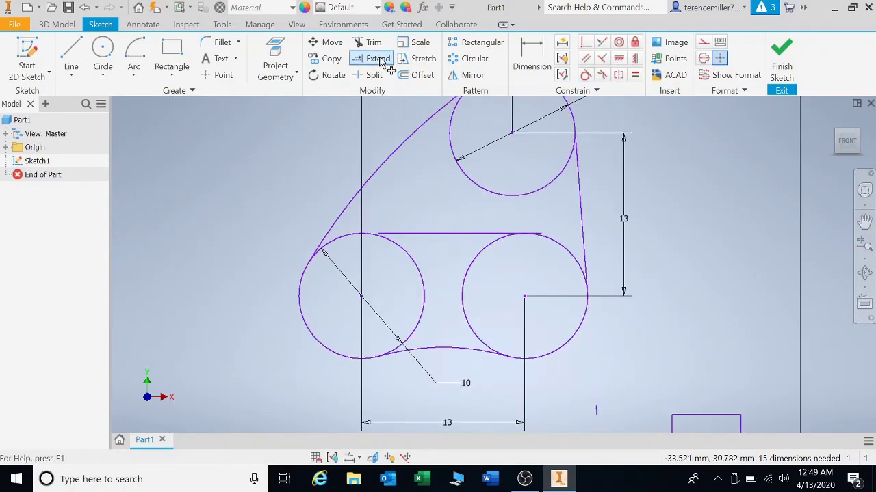
pyautogui.click(402, 234)
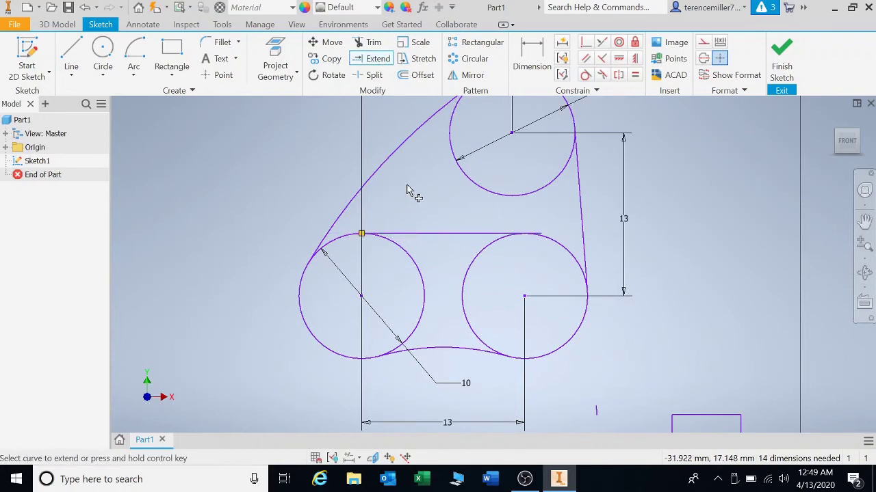
pyautogui.click(84, 8)
# Extend the horizontal line to its tangent point on the lower-left circle and trim its other end back to the lower-right circle's tangent point.
pyautogui.scroll(5, 446, 254)
pyautogui.scroll(-6, 413, 229)
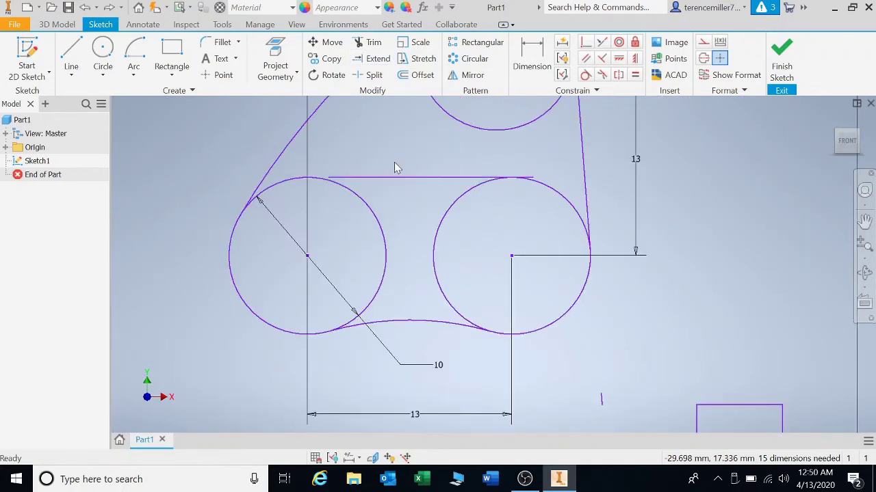
pyautogui.scroll(3, 399, 170)
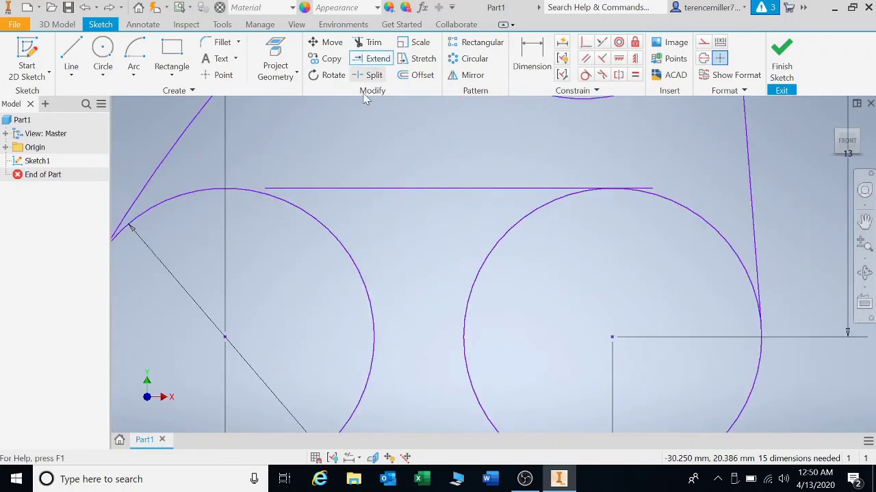
pyautogui.click(375, 59)
pyautogui.click(293, 191)
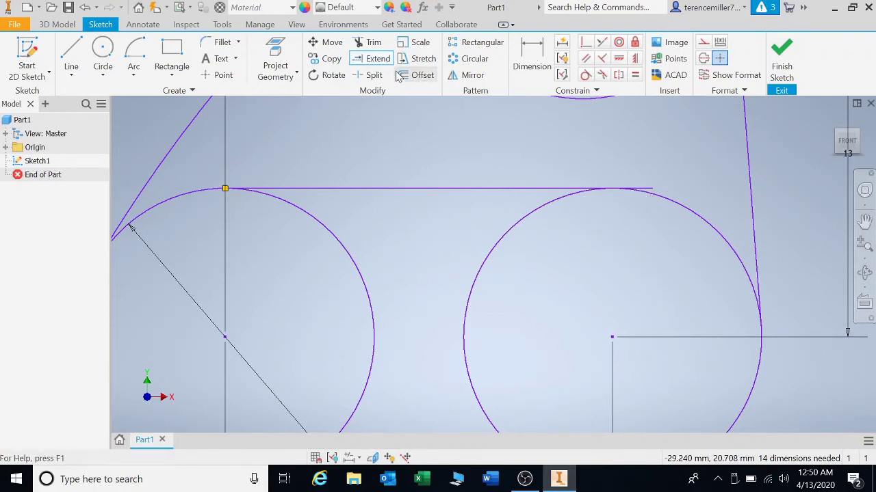
pyautogui.click(368, 43)
pyautogui.click(652, 190)
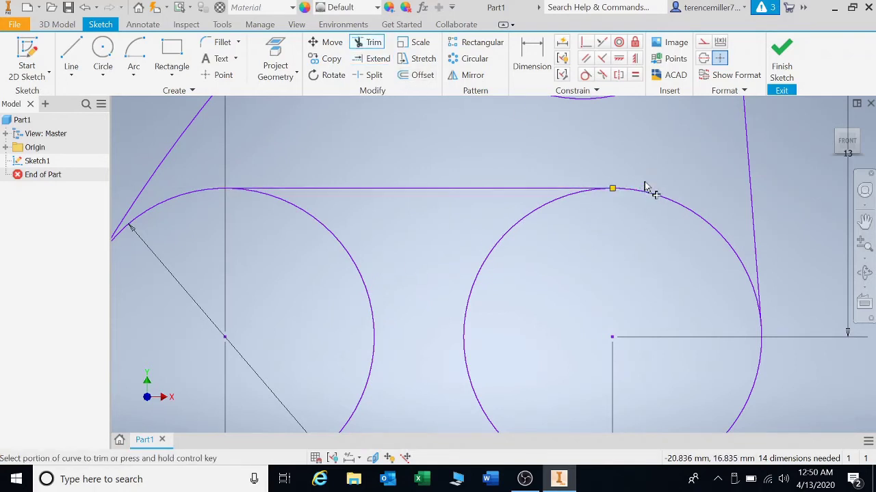
# Trim away the inner portions of the upper, lower-right and lower-left circles inside the tangent outline.
pyautogui.scroll(-5, 493, 189)
pyautogui.scroll(-1, 493, 192)
pyautogui.scroll(3, 489, 193)
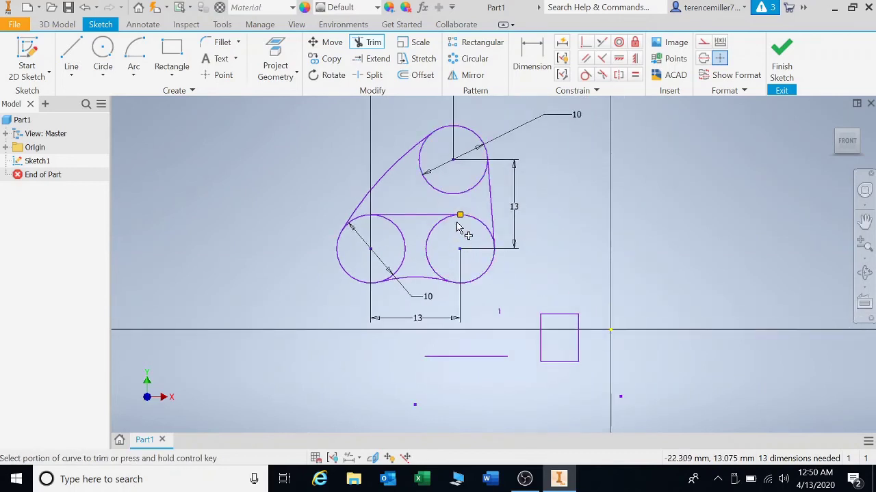
pyautogui.click(448, 199)
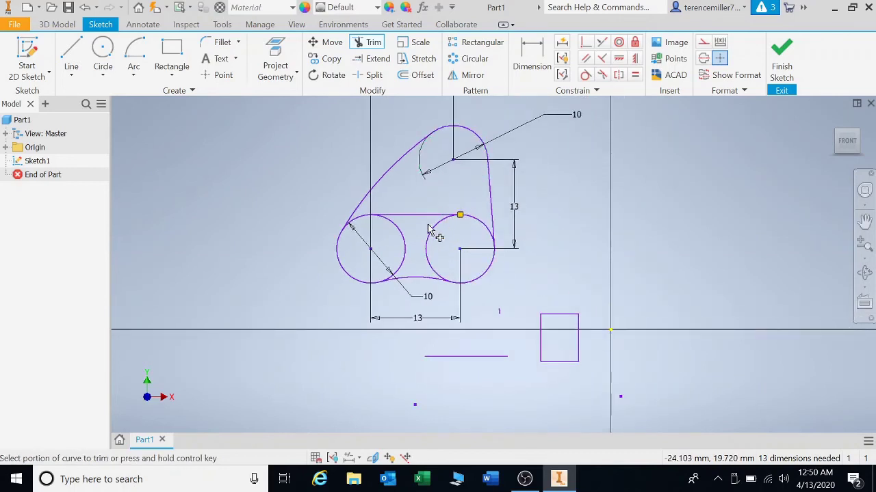
pyautogui.click(428, 241)
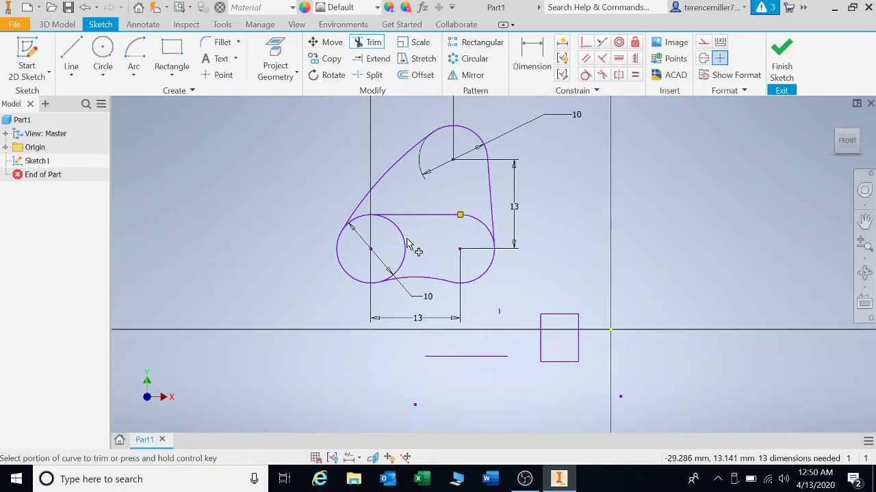
pyautogui.click(404, 245)
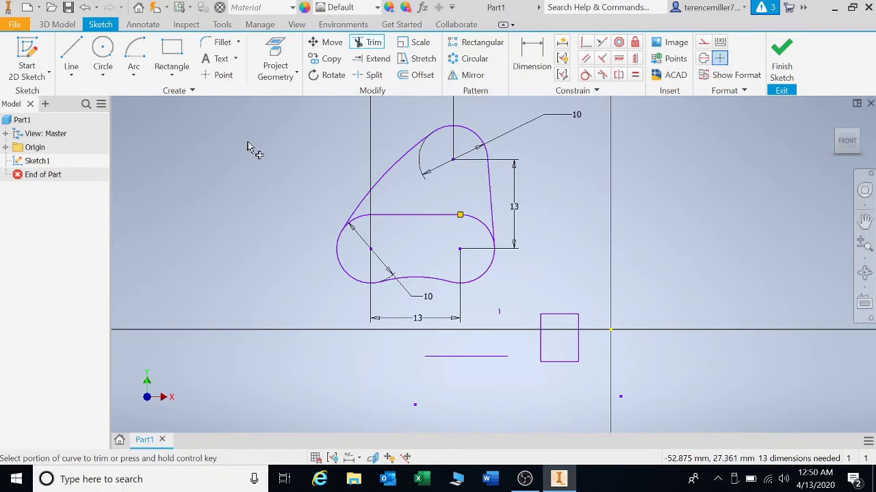
pyautogui.press('Escape')
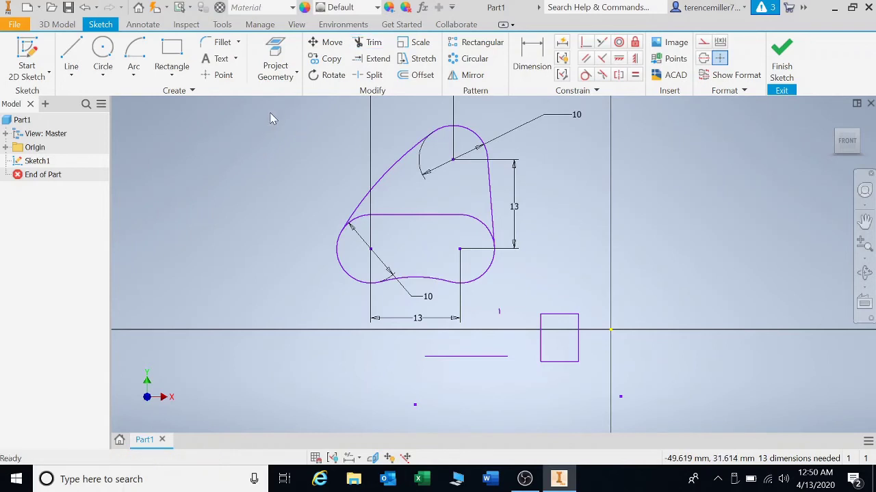
# Delete the trimmed outline together with the leftover lines, rectangle and dimensions from the sketch.
pyautogui.moveTo(270, 112); pyautogui.dragTo(636, 411)
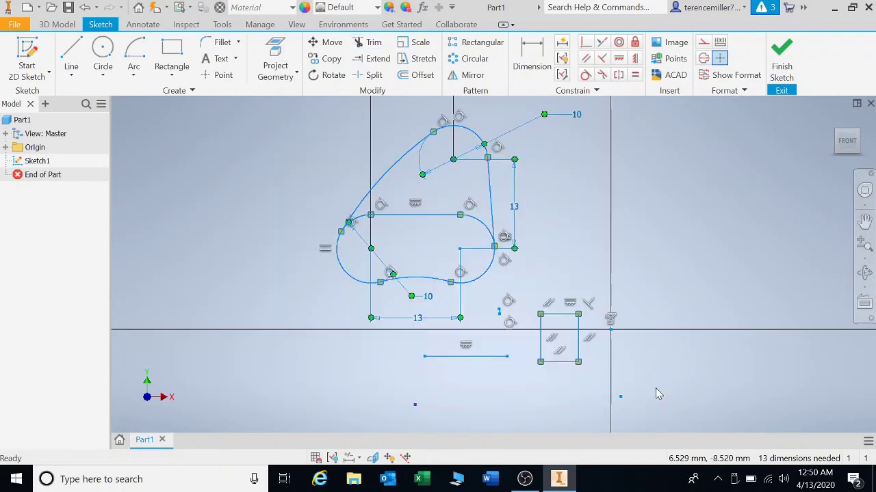
pyautogui.press('Delete')
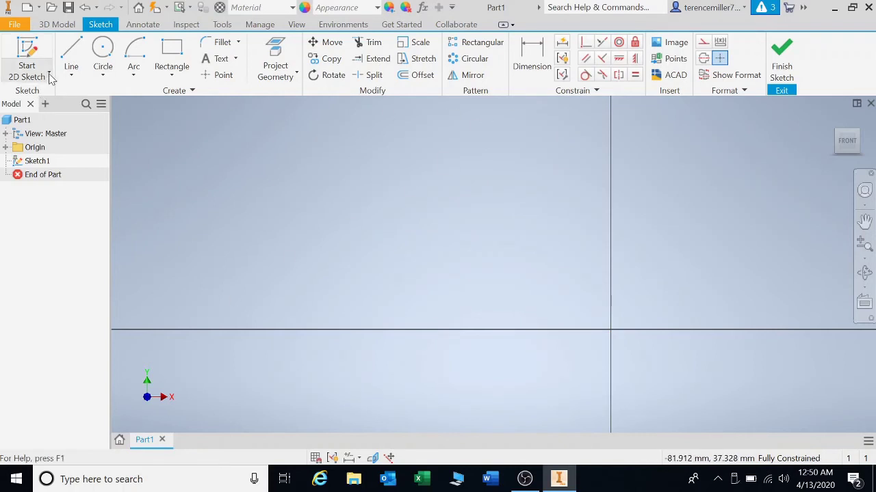
# Draw a horizontal line about 33 mm long and a perpendicular line about 26 mm long rising from its right end.
pyautogui.click(70, 55)
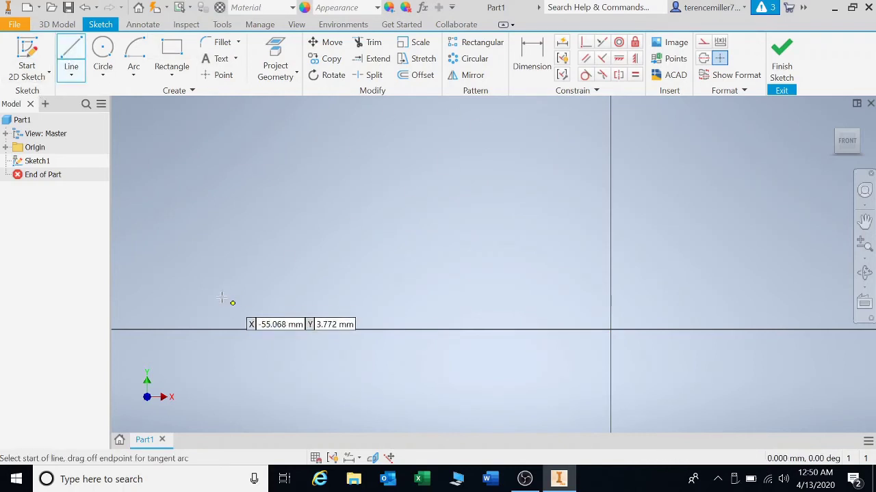
pyautogui.click(250, 294)
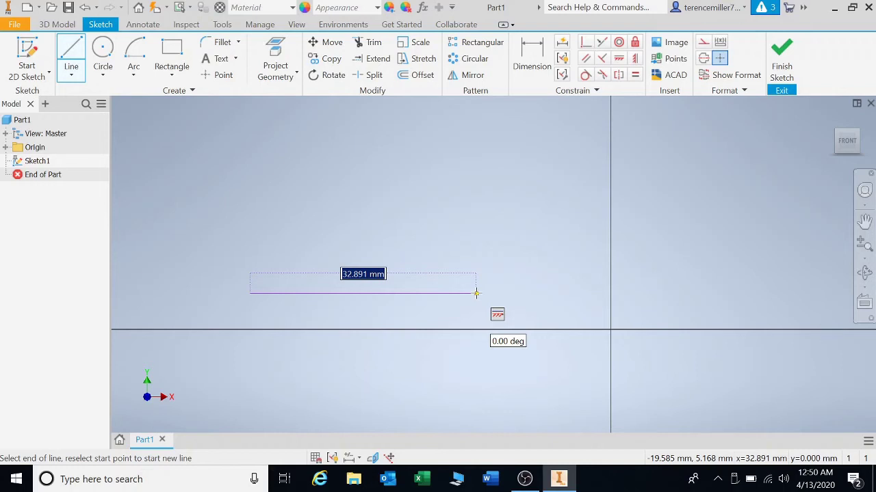
pyautogui.click(476, 293)
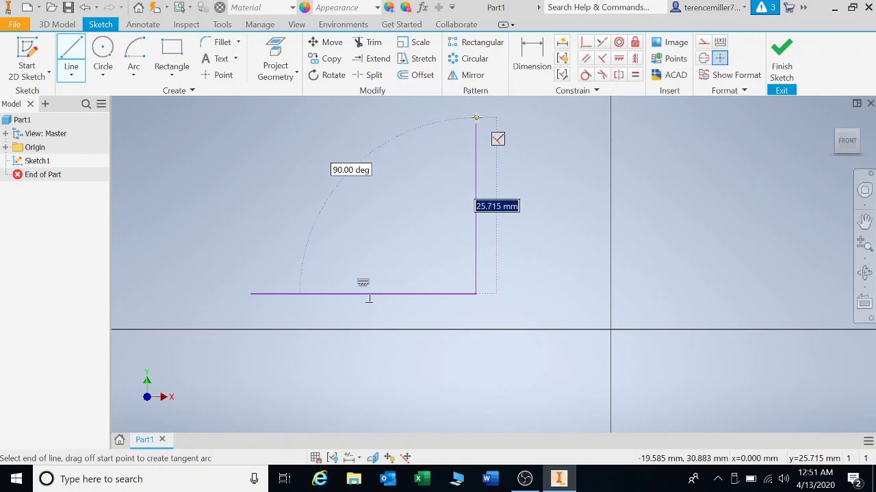
pyautogui.click(476, 118)
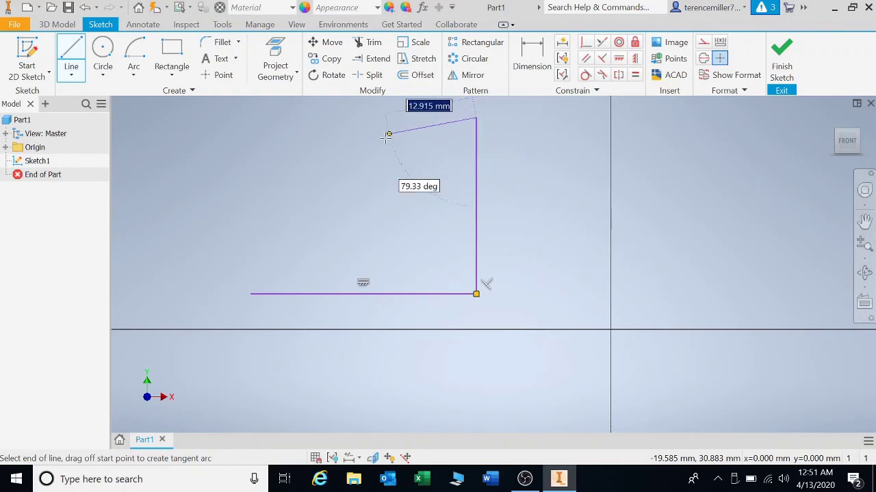
pyautogui.press('Escape')
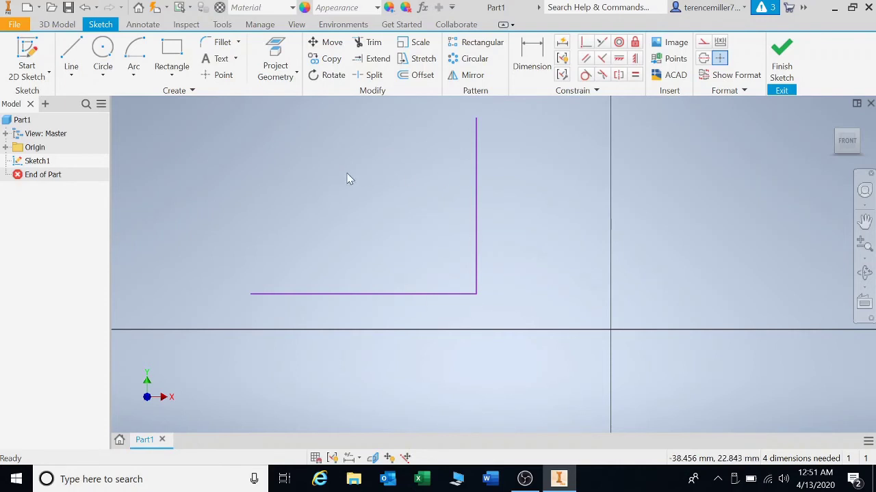
# Draw two connected lines to the right of the existing pair, one sloping slightly down and one rising steeply, meeting at an obtuse angle.
pyautogui.click(71, 54)
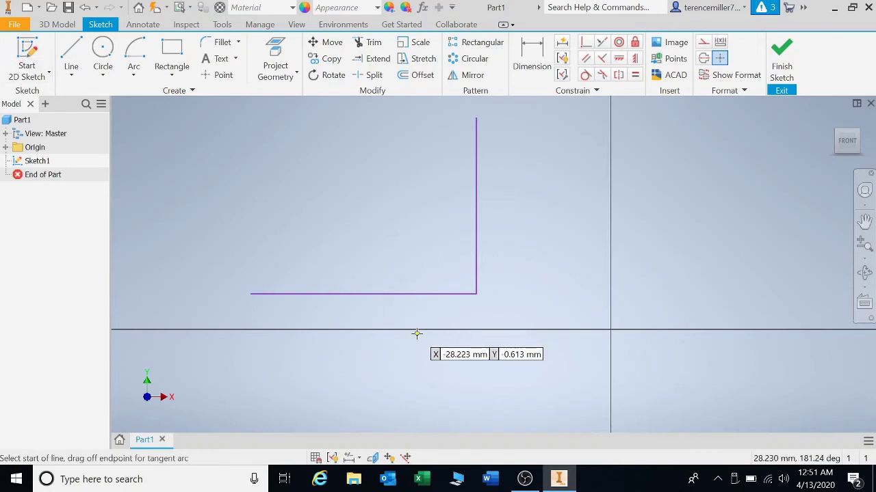
pyautogui.click(535, 257)
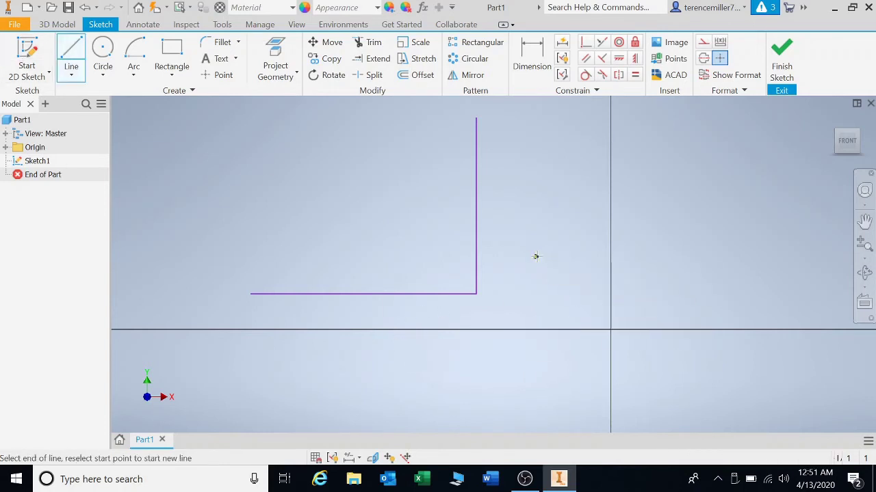
pyautogui.click(685, 273)
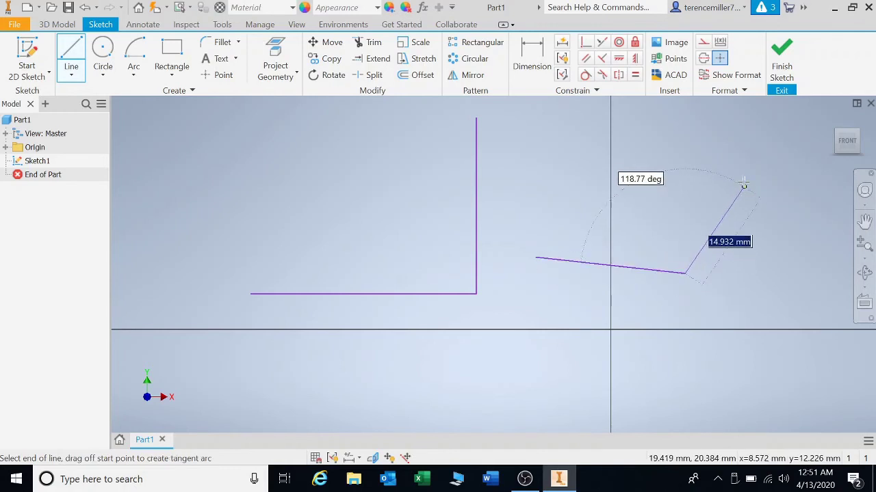
pyautogui.press('Escape')
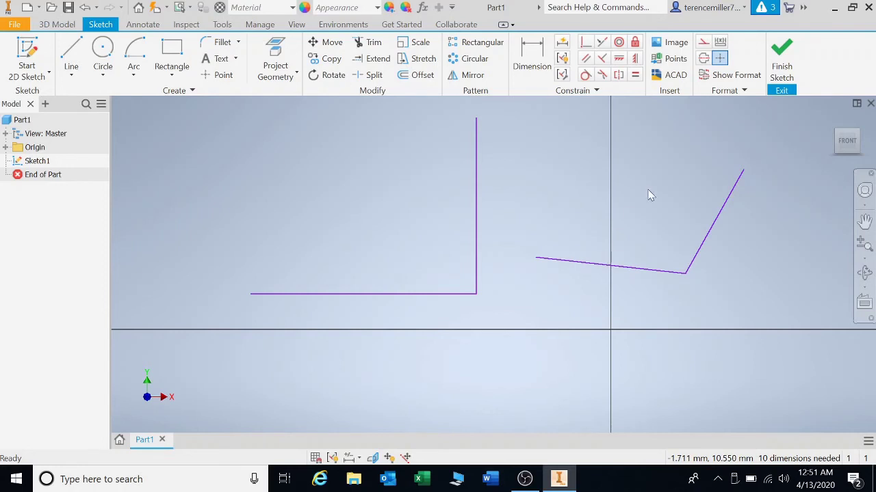
# Try a horizontal constraint on the new pair's lower line and a vertical constraint on its rising line, and undo both.
pyautogui.click(619, 61)
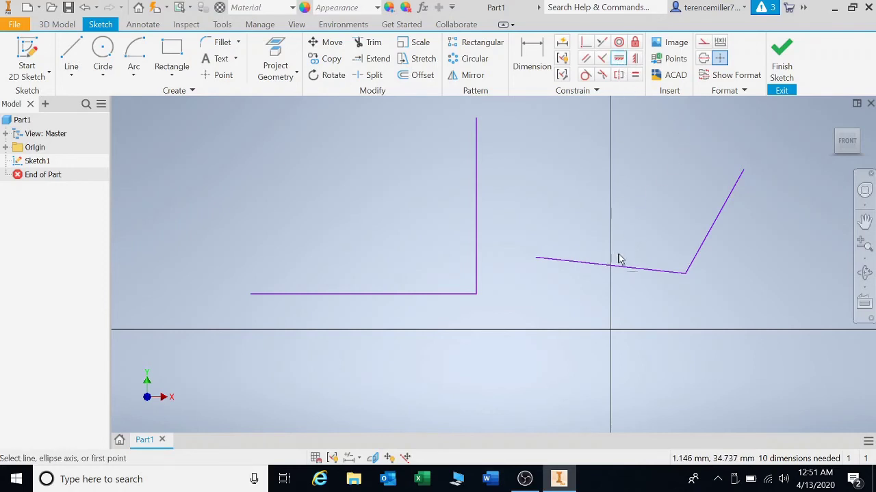
pyautogui.click(627, 267)
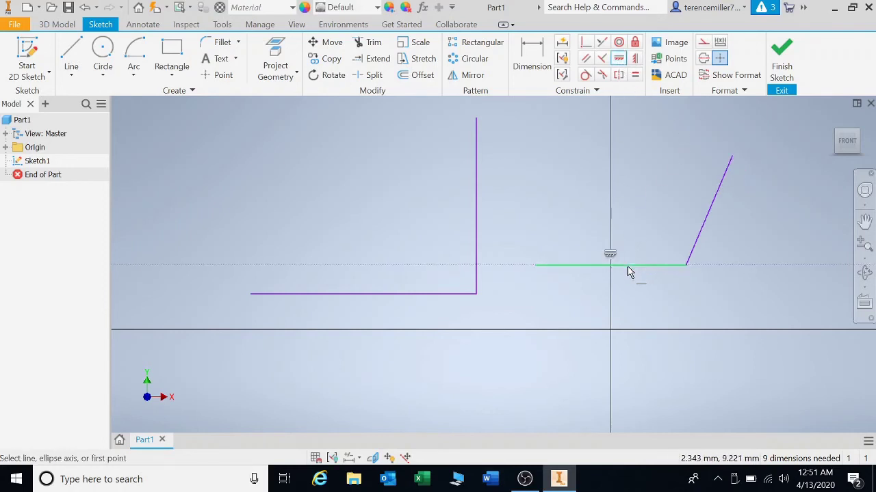
pyautogui.click(636, 58)
pyautogui.click(722, 188)
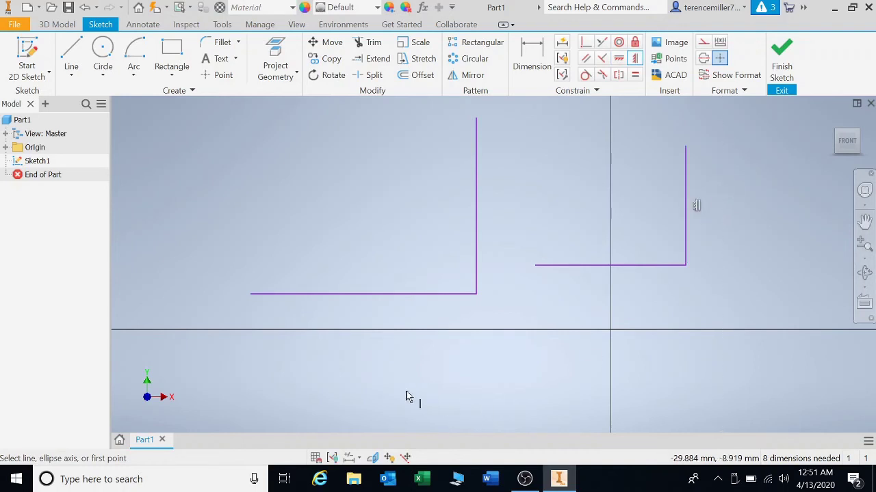
pyautogui.click(85, 7)
pyautogui.click(85, 7)
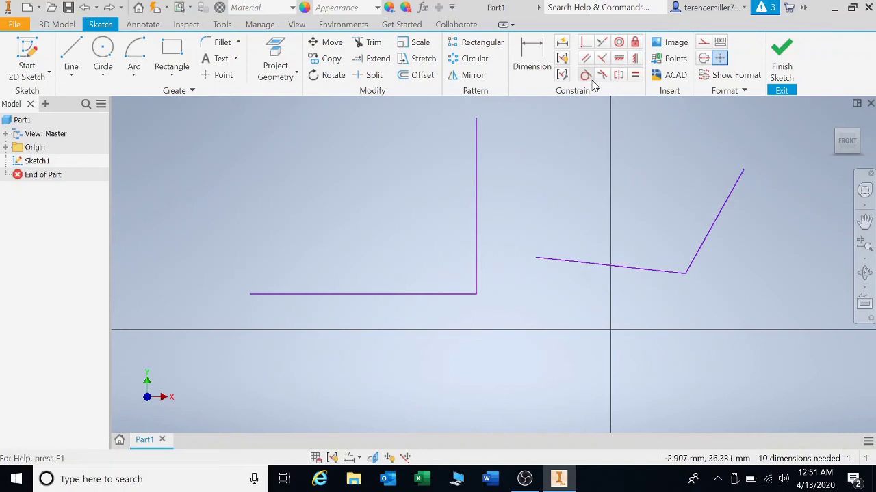
# Constrain the right-hand pair's two lines perpendicular to each other and make their lower line horizontal.
pyautogui.click(602, 58)
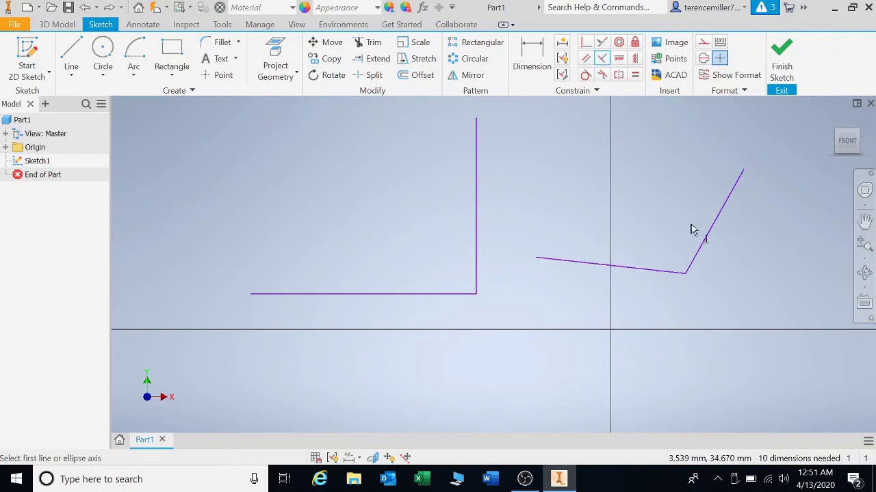
pyautogui.click(626, 266)
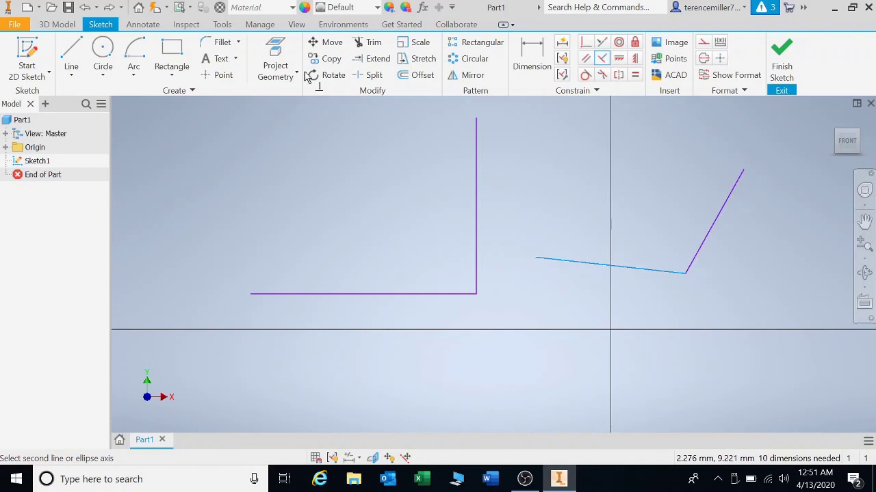
pyautogui.click(725, 216)
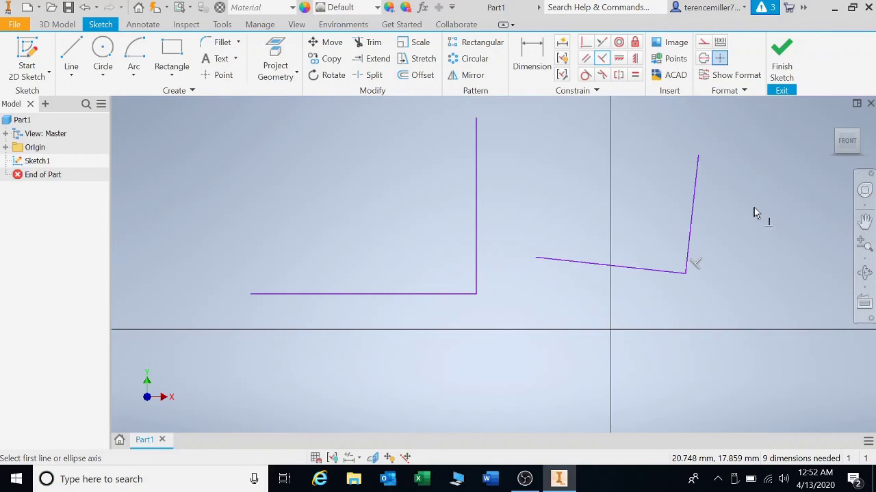
pyautogui.click(620, 59)
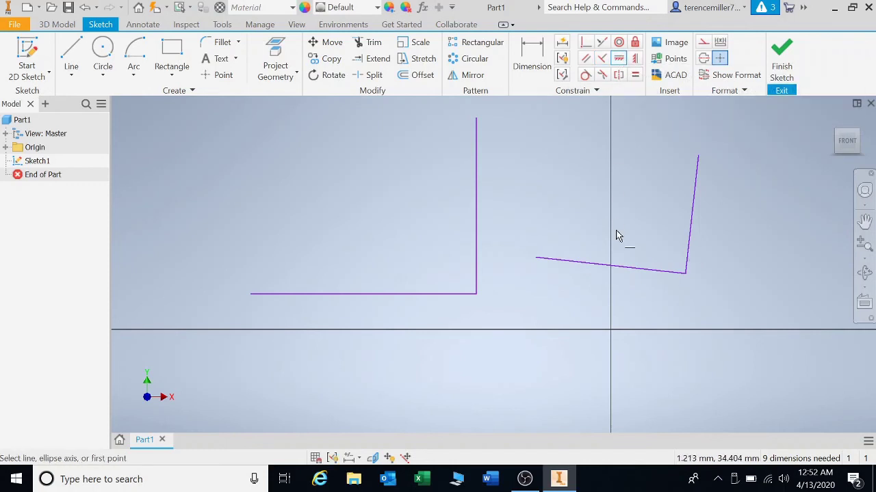
pyautogui.click(622, 271)
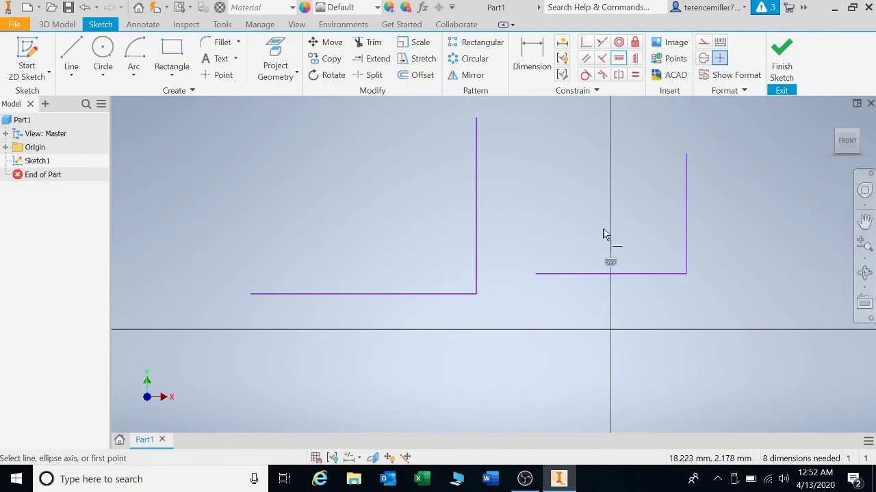
# Draw a horizontal line above the large left-hand corner's base and a separate line sloping down to the right beneath it.
pyautogui.click(71, 55)
pyautogui.click(182, 164)
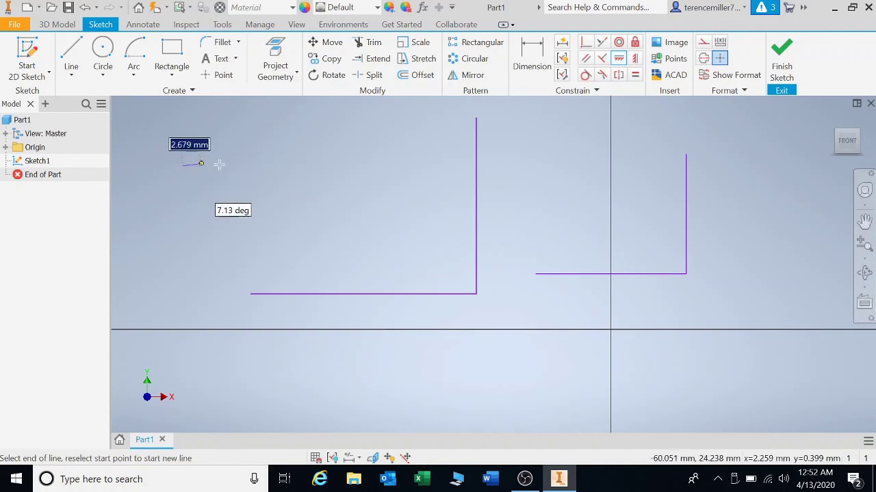
pyautogui.click(379, 165)
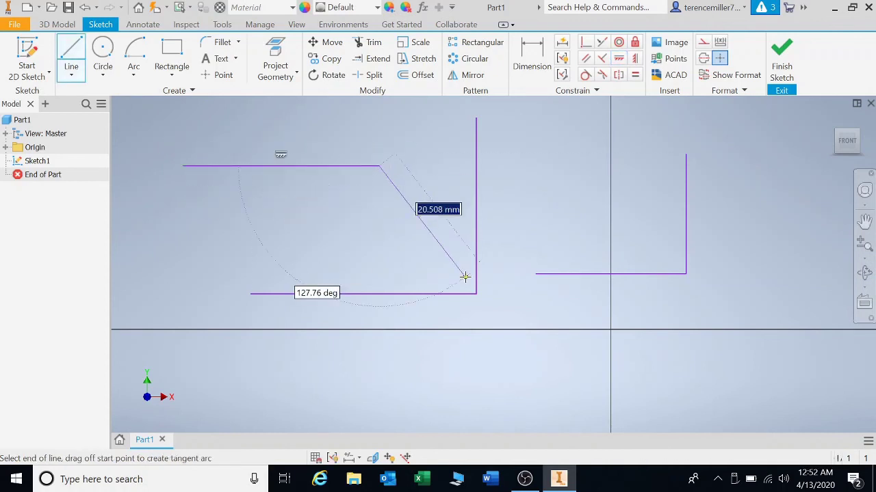
pyautogui.press('Escape')
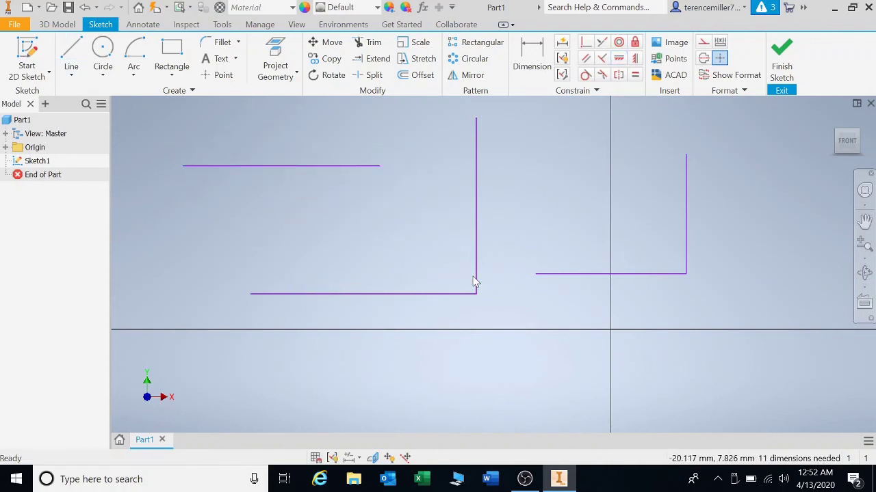
pyautogui.press('l')
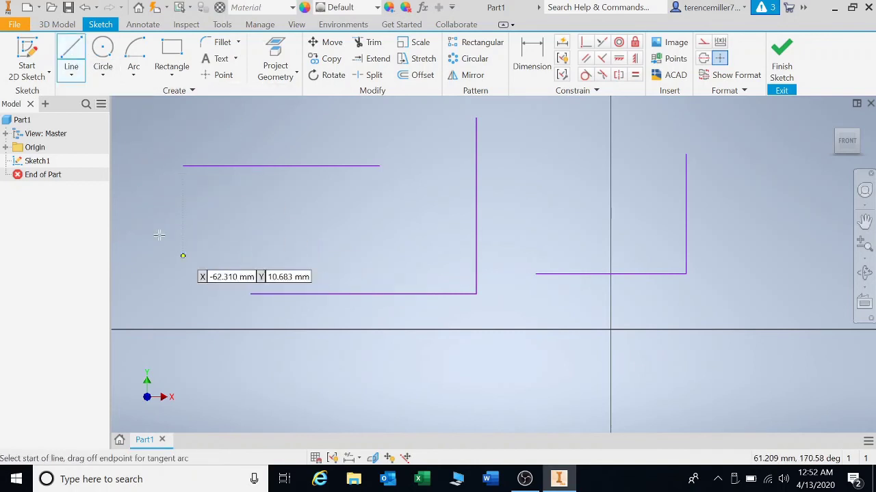
pyautogui.click(156, 214)
pyautogui.click(394, 251)
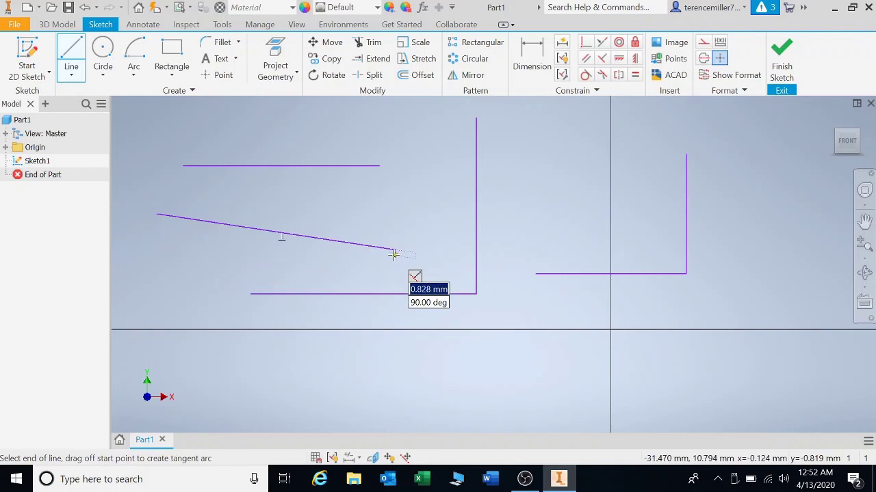
pyautogui.press('Escape')
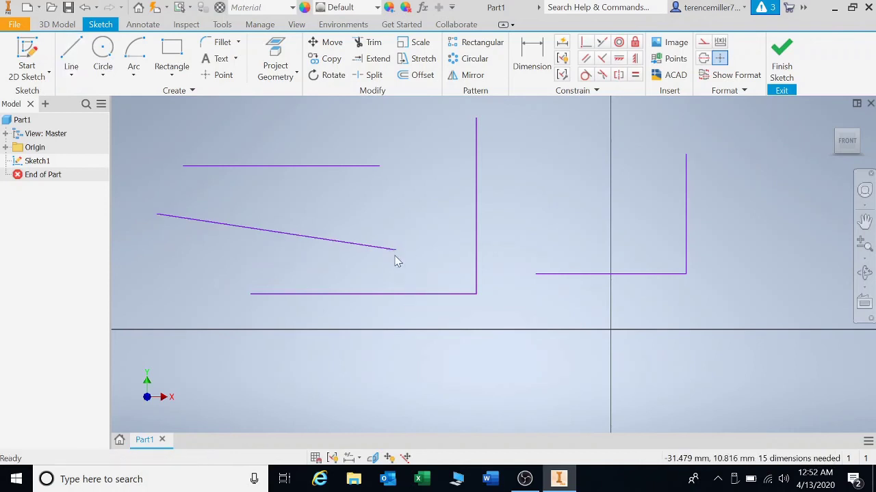
# Constrain the sloping line parallel to the horizontal line above it.
pyautogui.click(589, 60)
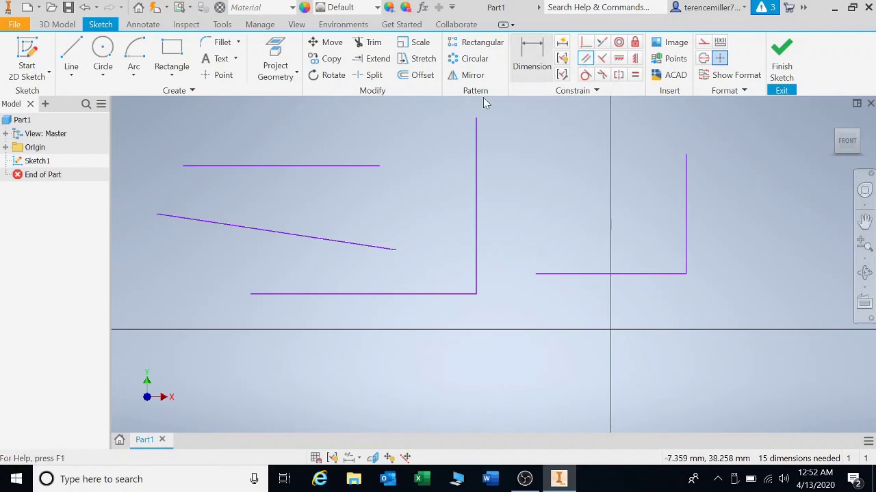
pyautogui.click(269, 170)
pyautogui.click(275, 232)
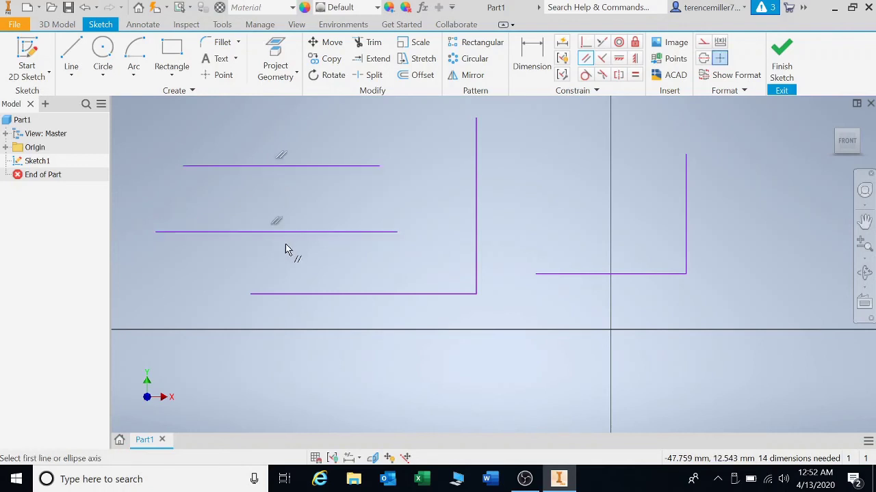
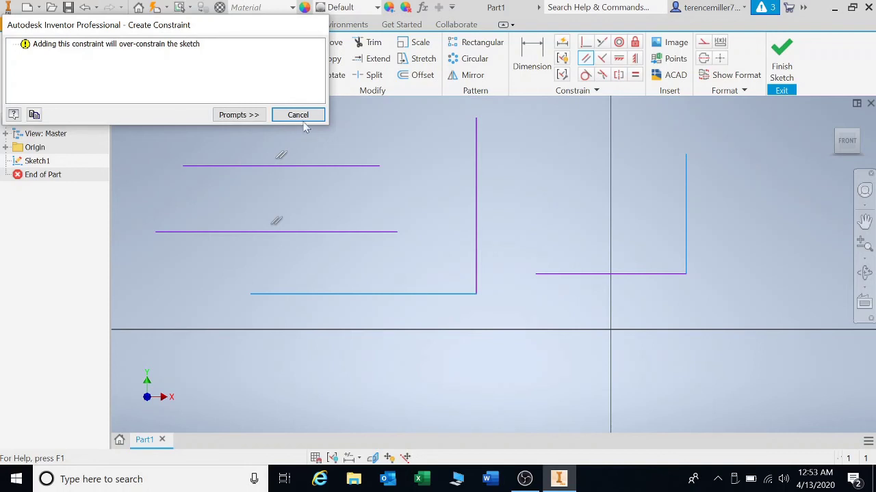
# Cancel the attempted parallel constraint between the large corner's horizontal line and the small corner's vertical line.
pyautogui.click(298, 115)
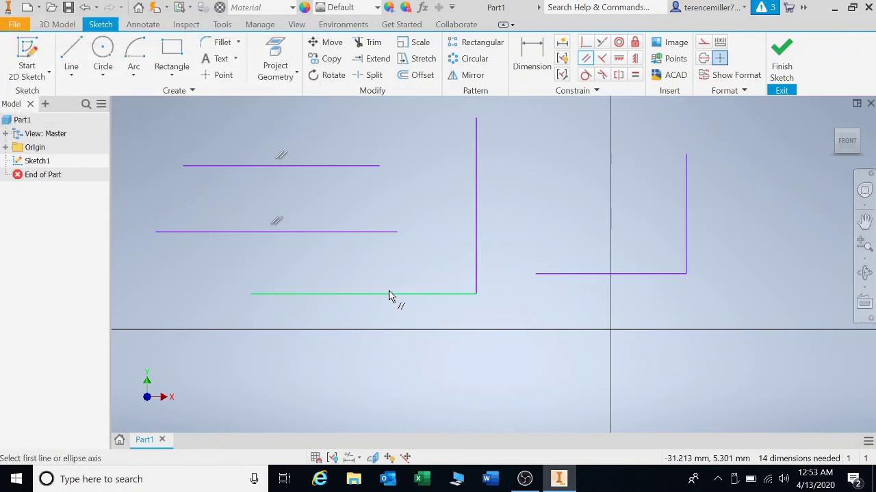
pyautogui.press('Escape')
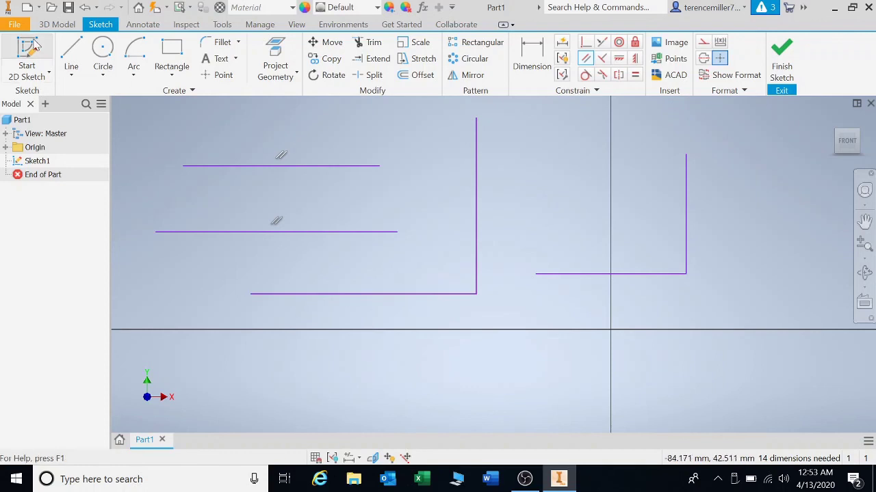
# Draw a line sloping down across the small right-hand corner and a separate line rising gently to the right below it.
pyautogui.click(71, 53)
pyautogui.click(565, 165)
pyautogui.click(769, 257)
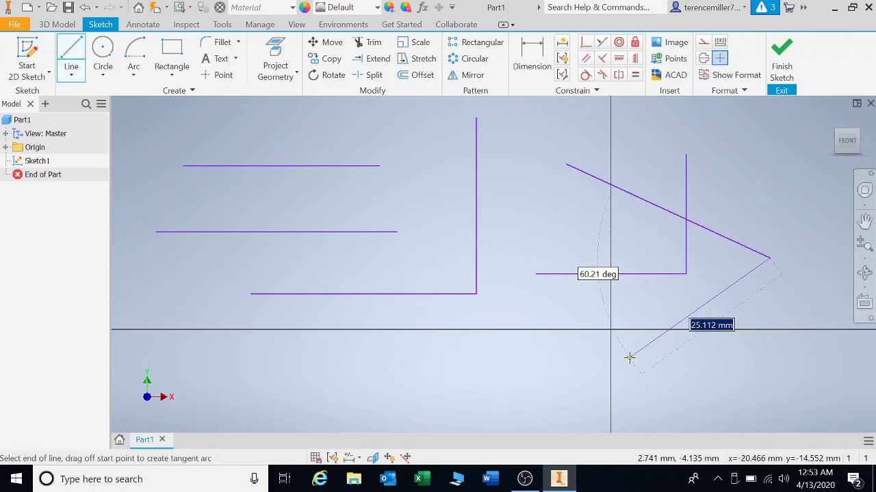
pyautogui.press('Escape')
pyautogui.press('l')
pyautogui.click(583, 337)
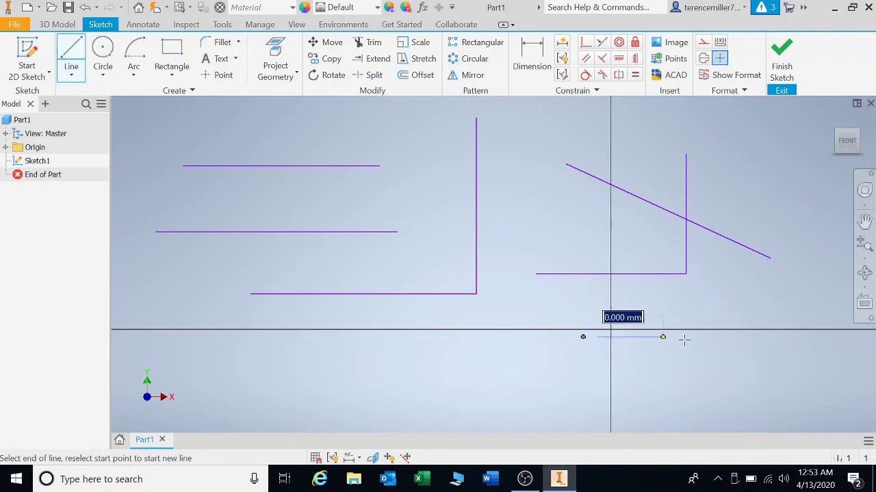
pyautogui.click(773, 314)
pyautogui.press('Escape')
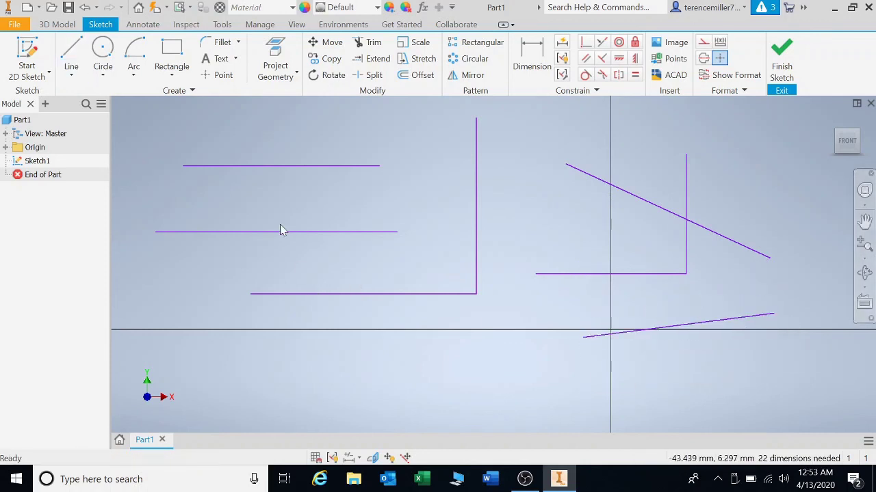
# Make the gently rising lower line horizontal and constrain the sloping line above it parallel to it.
pyautogui.click(619, 58)
pyautogui.click(727, 323)
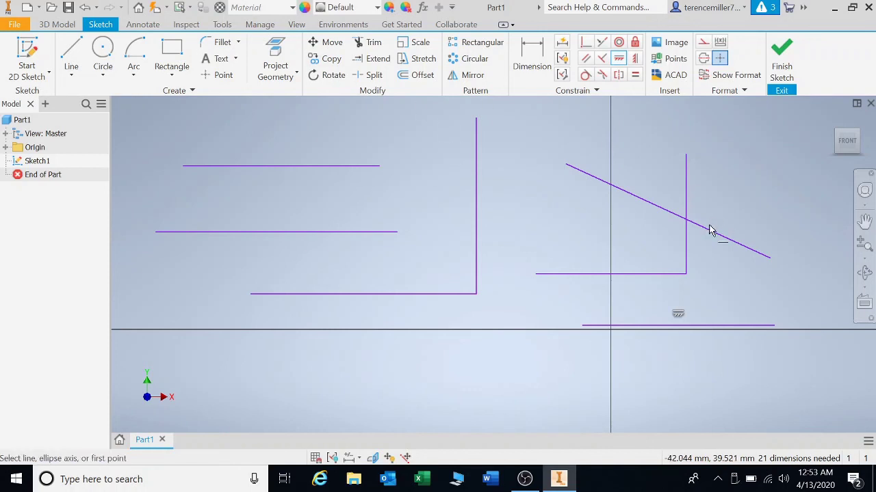
pyautogui.click(586, 59)
pyautogui.click(661, 209)
pyautogui.click(663, 325)
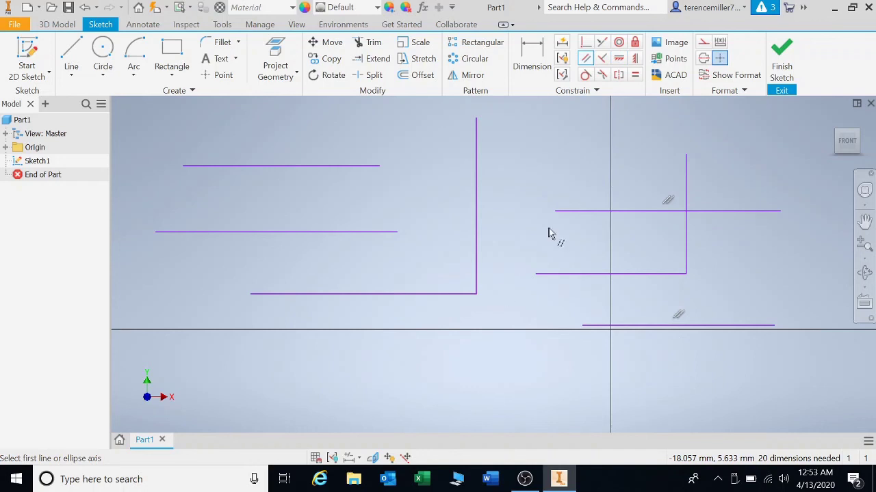
# Apply a Fix constraint to the right endpoint of the horizontal line crossing the small corner.
pyautogui.click(634, 42)
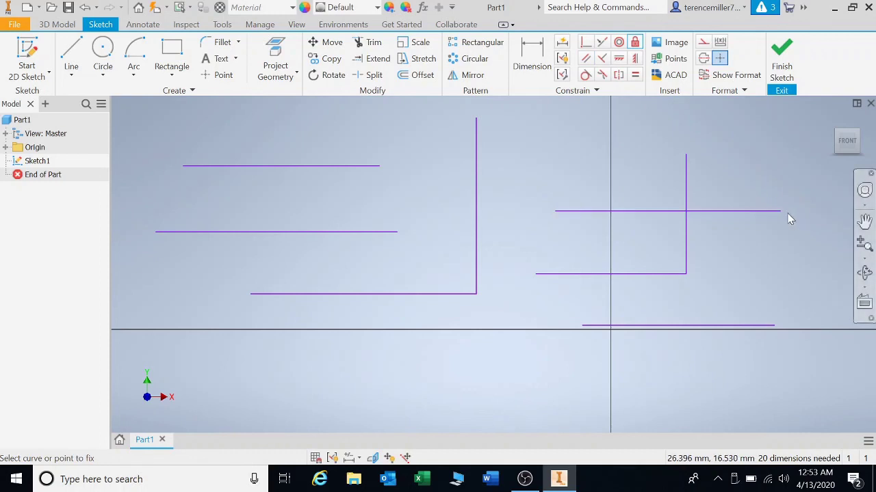
pyautogui.click(780, 212)
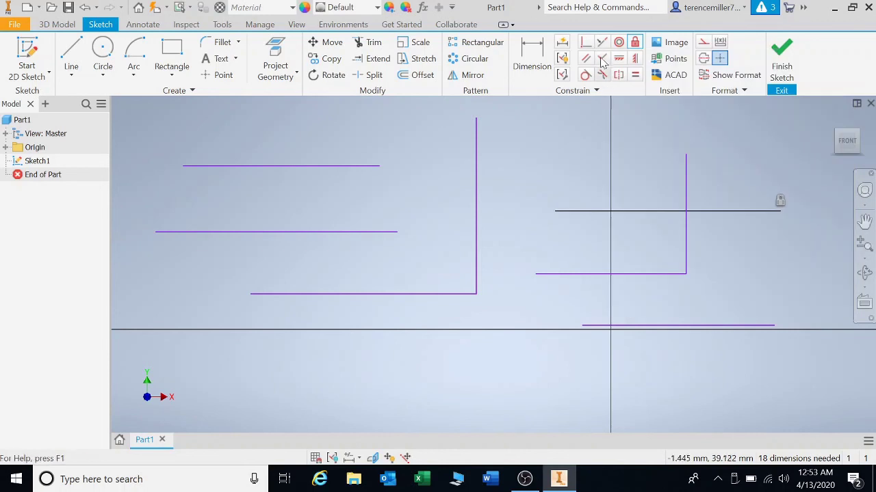
pyautogui.click(576, 46)
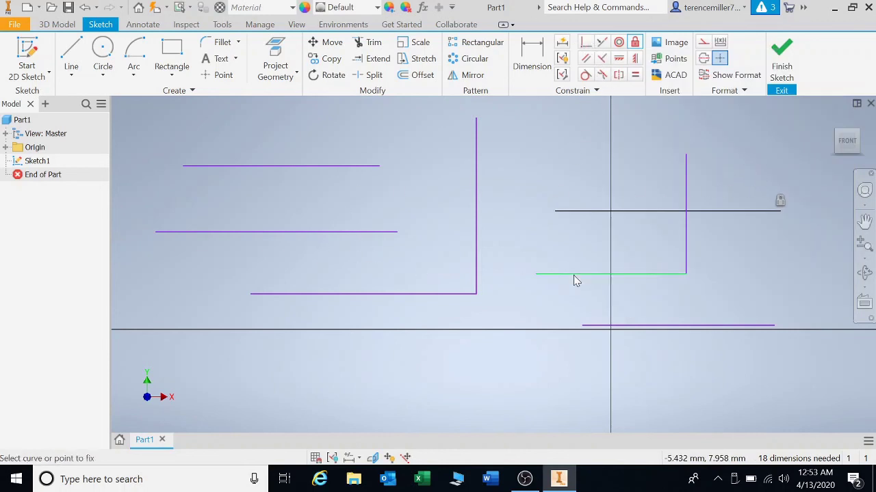
# Delete all the drawn lines from the sketch.
pyautogui.scroll(5, 573, 279)
pyautogui.press('Escape')
pyautogui.moveTo(413, 170); pyautogui.dragTo(744, 351)
pyautogui.press('Delete')
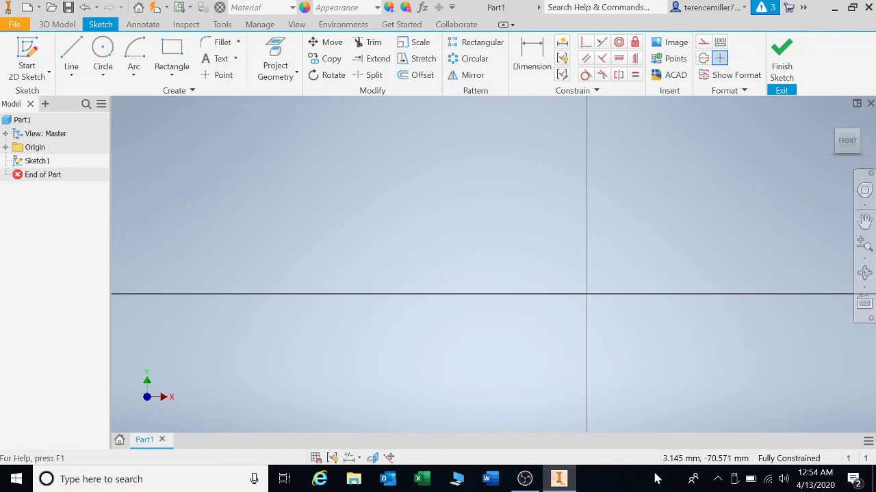
pyautogui.click(524, 479)
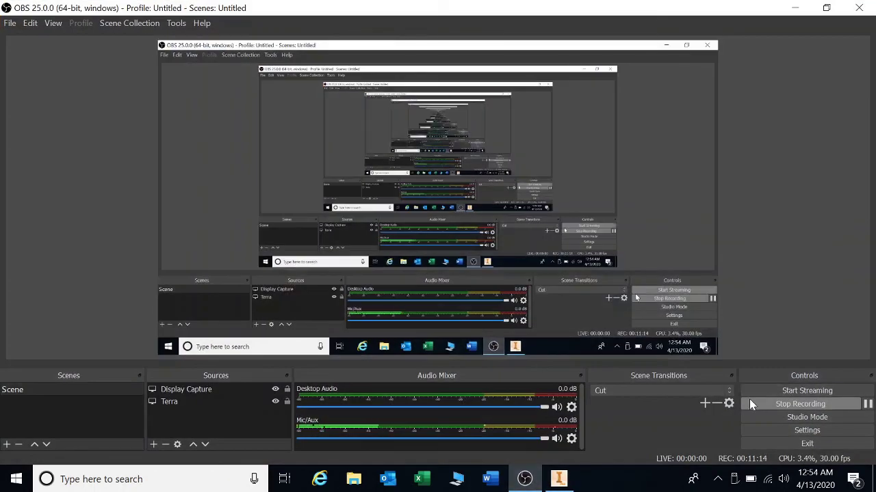